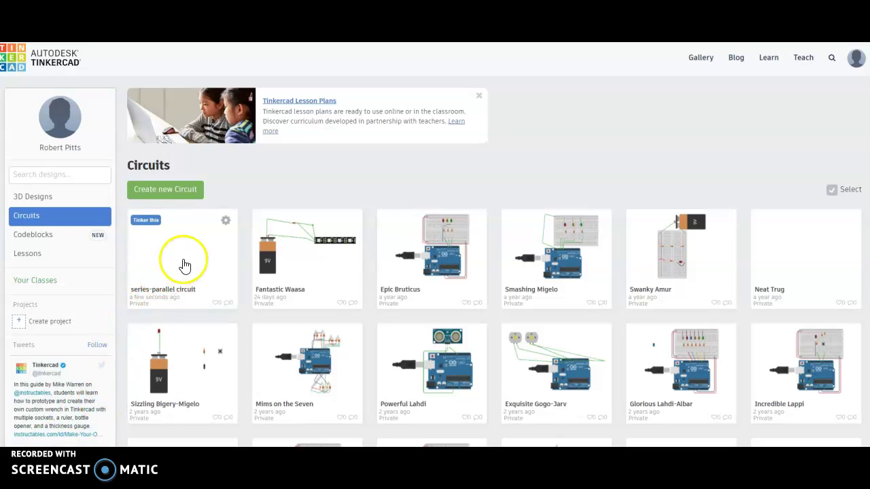
Create a new blank circuit, which opens as the design 'Fantabulous Uusam'
left_click(171, 191)
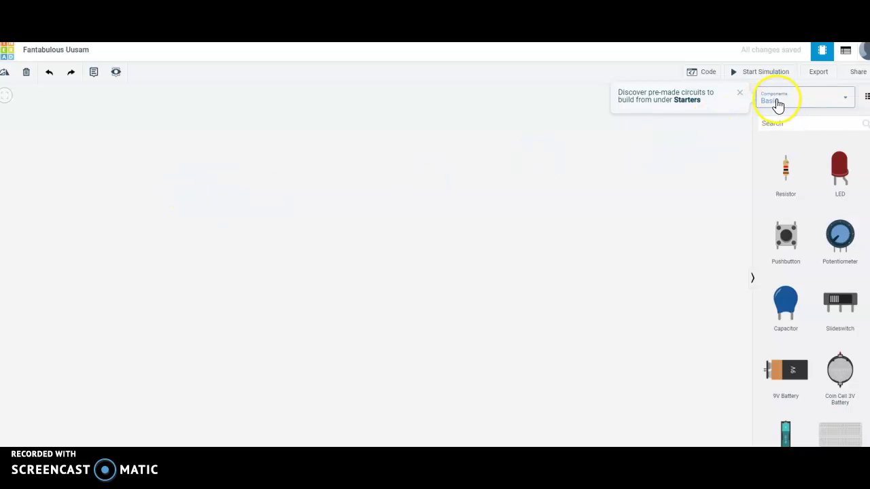
Place a light bulb from the All components list, then switch the list back to Basic
left_click(737, 93)
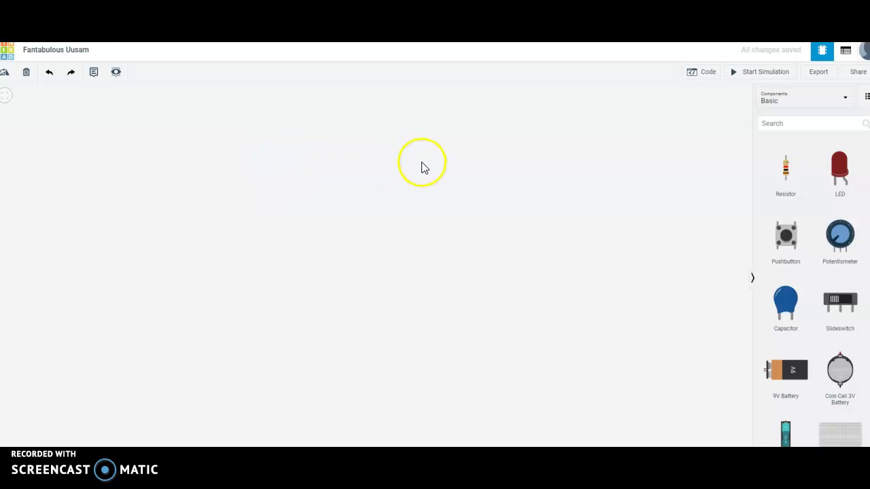
left_click(794, 102)
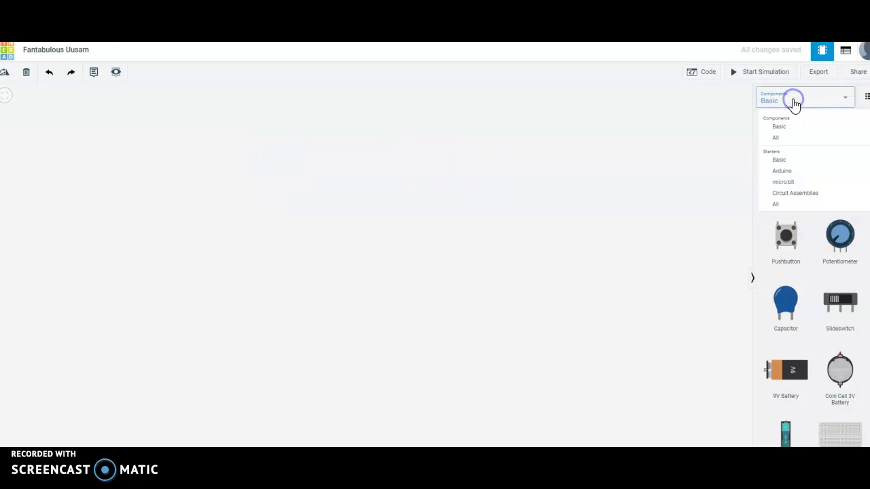
left_click(790, 137)
scroll(814, 248, "down", 3)
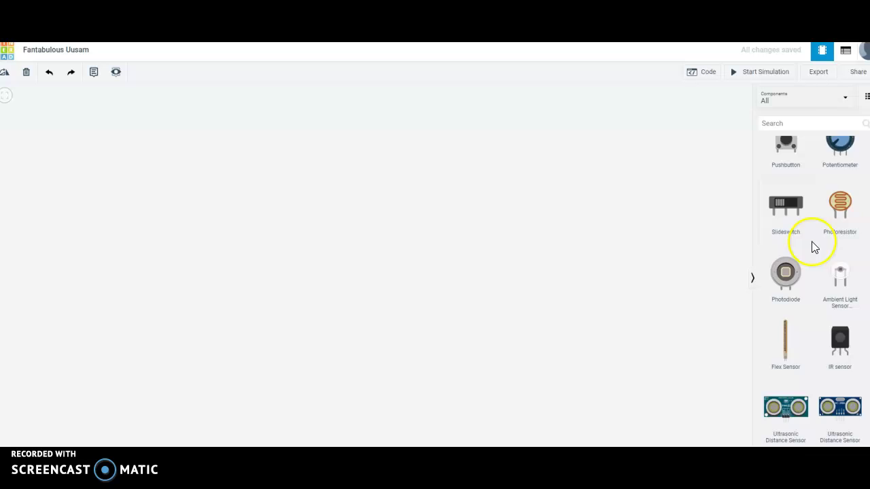
scroll(814, 248, "down", 10)
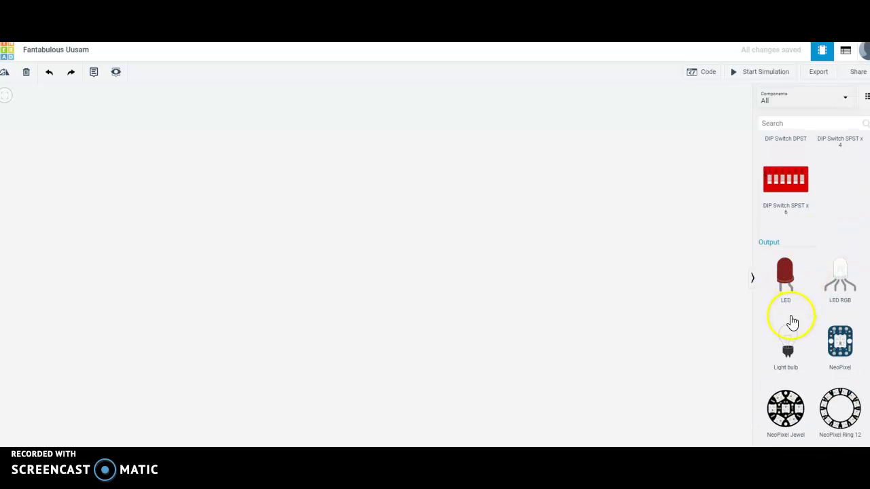
left_click_drag(794, 355, 591, 266)
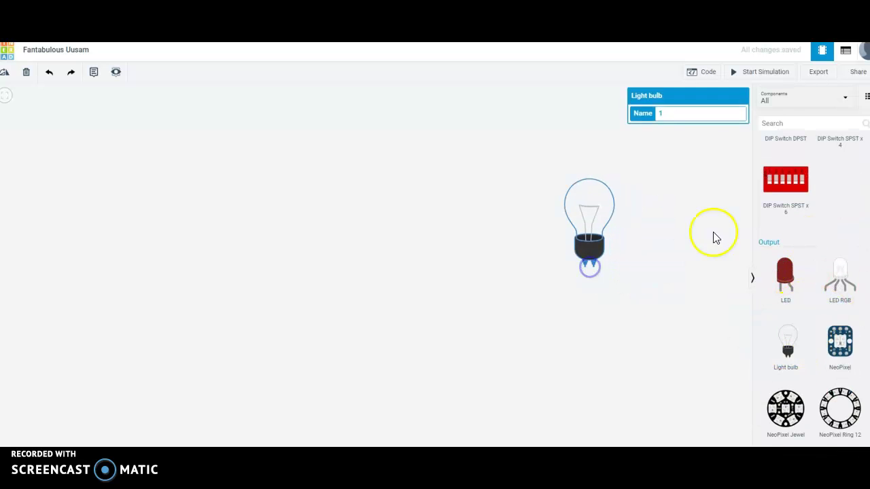
left_click(786, 106)
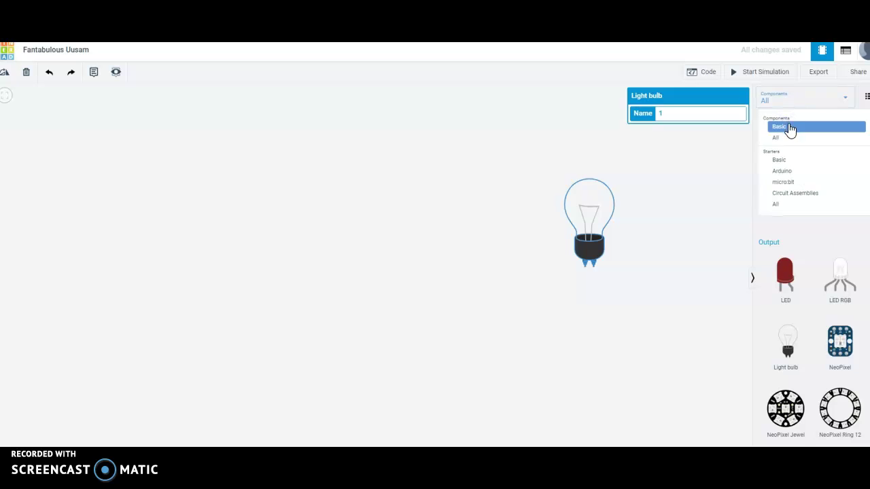
left_click(789, 130)
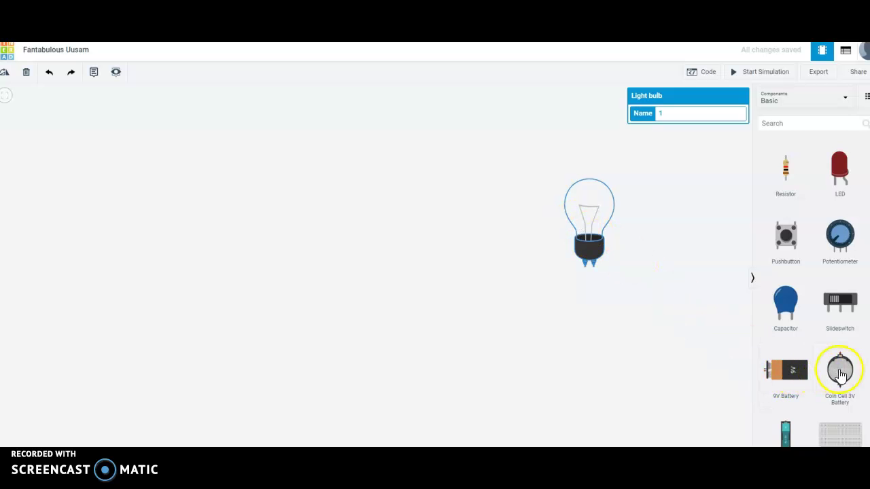
Place a 3V coin cell and a resistor, wiring the battery's positive terminal to the resistor
left_click_drag(839, 371, 160, 287)
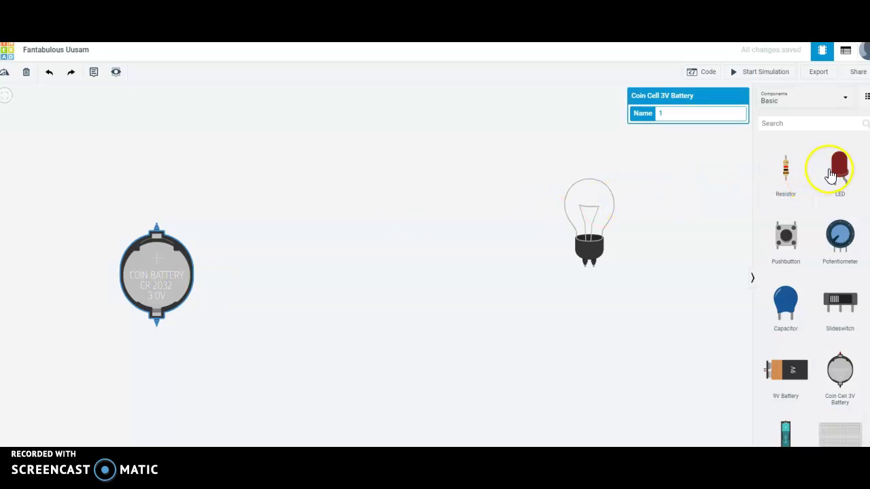
left_click_drag(784, 170, 156, 163)
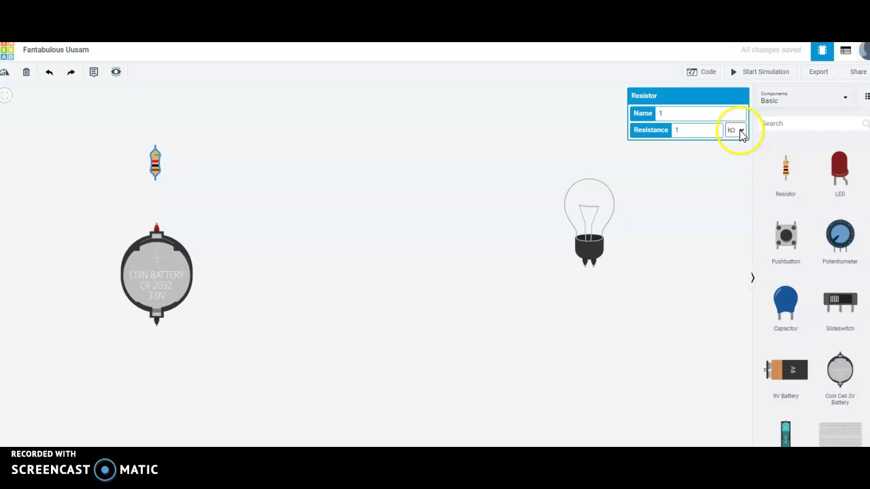
left_click(156, 227)
left_click(155, 182)
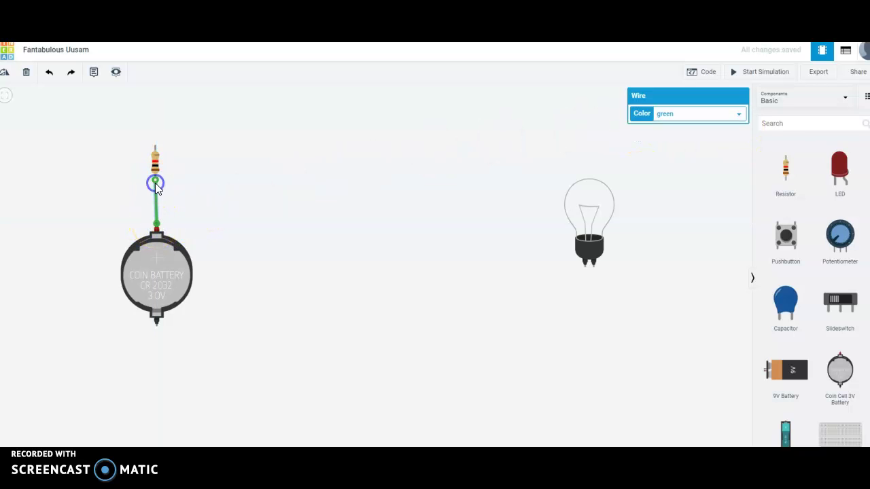
Wire the resistor to the bulb and the bulb back to the battery's negative terminal
left_click(156, 146)
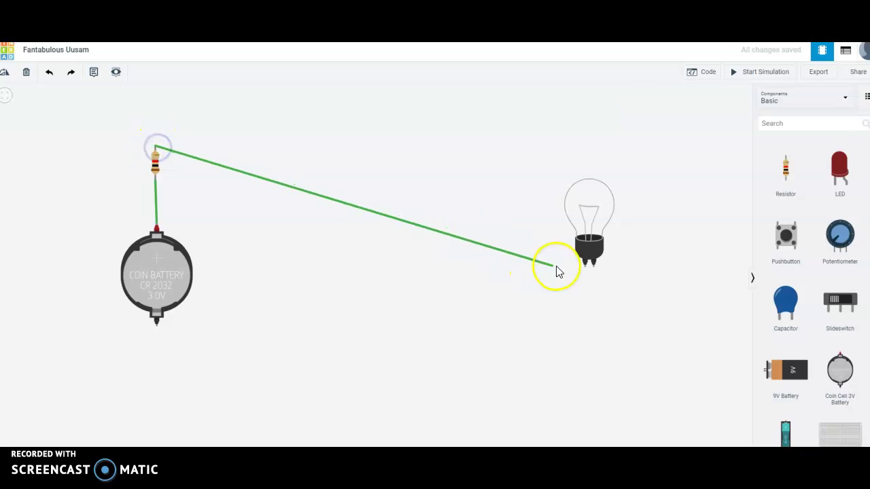
left_click(582, 266)
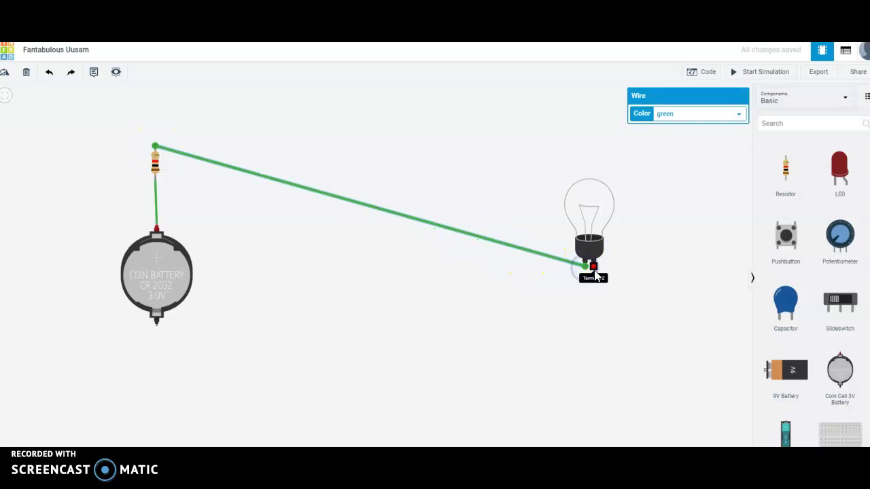
left_click(592, 264)
left_click(594, 328)
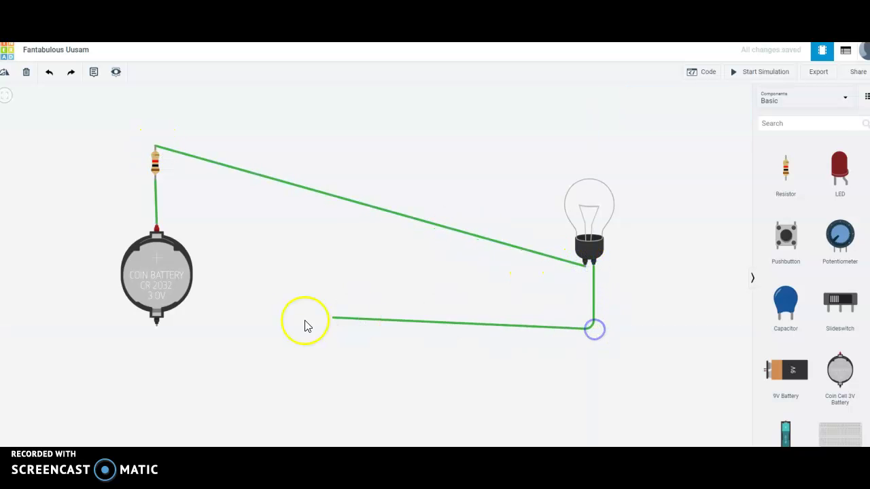
left_click(159, 327)
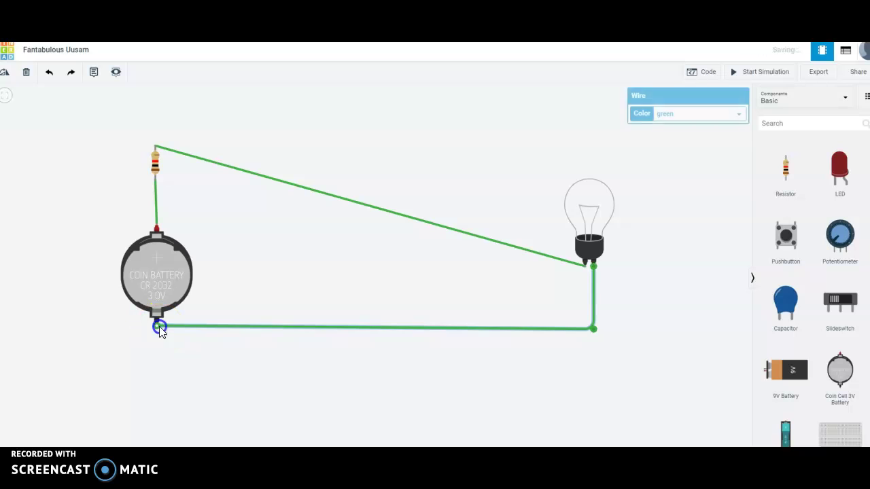
Run a brief simulation test, then move the bulb up and to the left
left_click(766, 72)
left_click(768, 74)
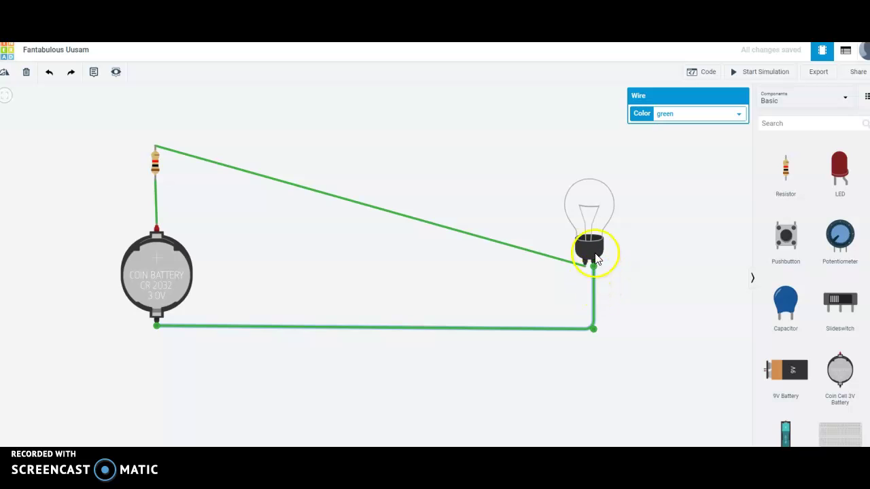
left_click(593, 227)
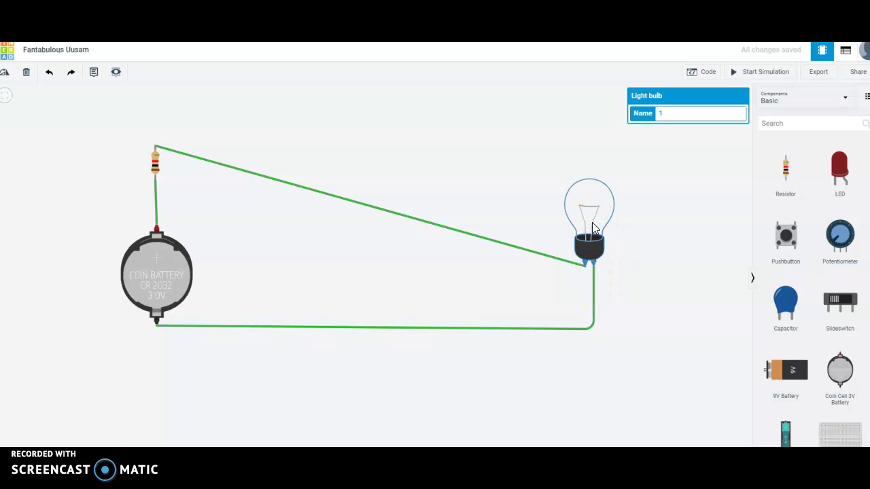
left_click_drag(591, 222, 506, 191)
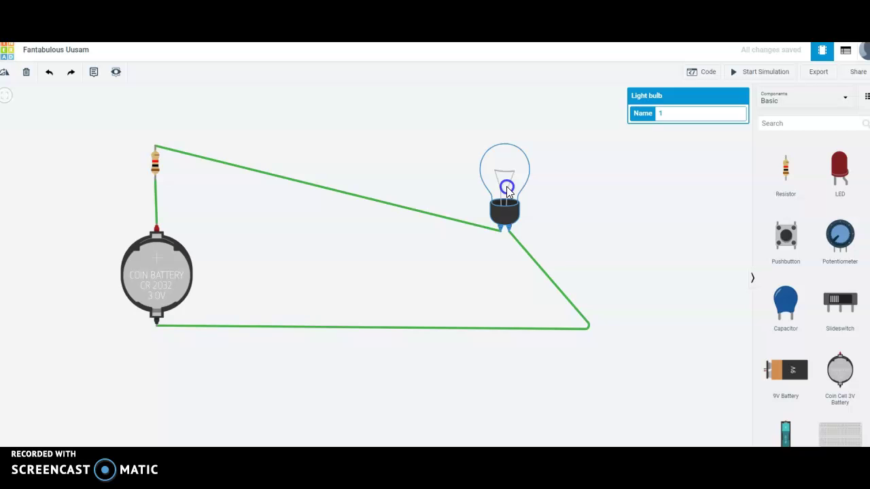
Rotate the bulb sideways, set it beside the resistor, and reroute the return wire beneath it
key("r")
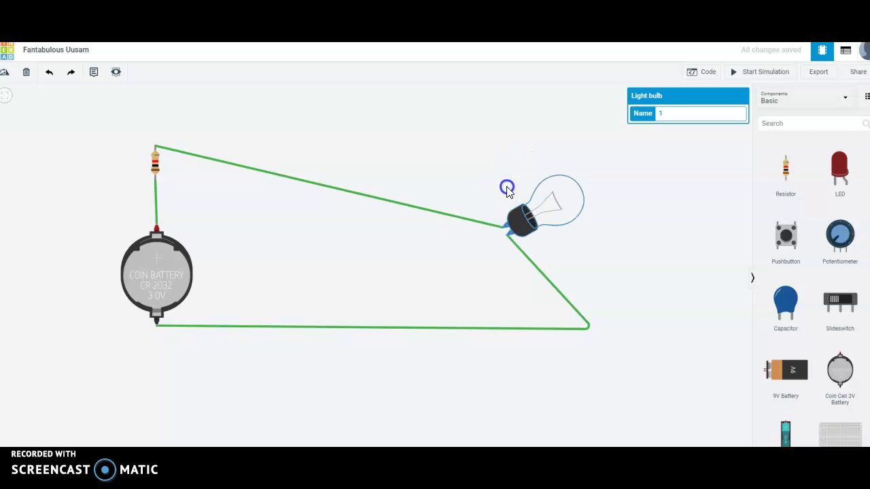
left_click_drag(505, 189, 268, 140)
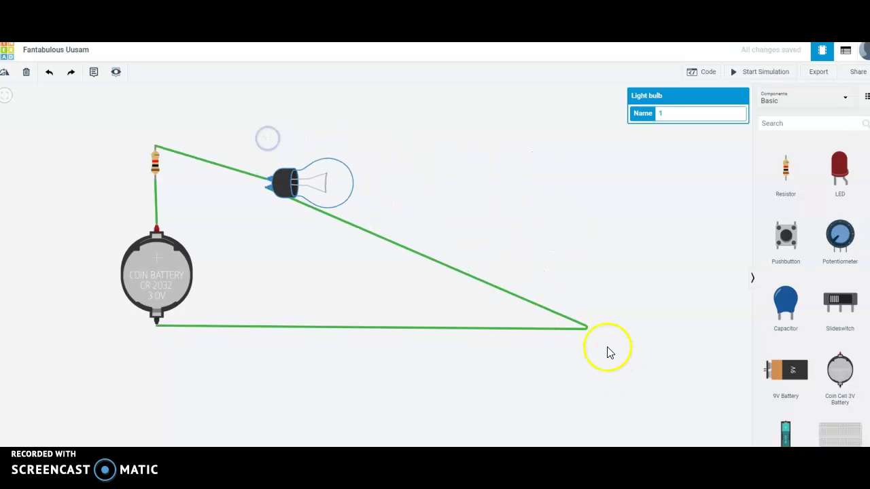
left_click(588, 329)
left_click_drag(503, 330, 270, 320)
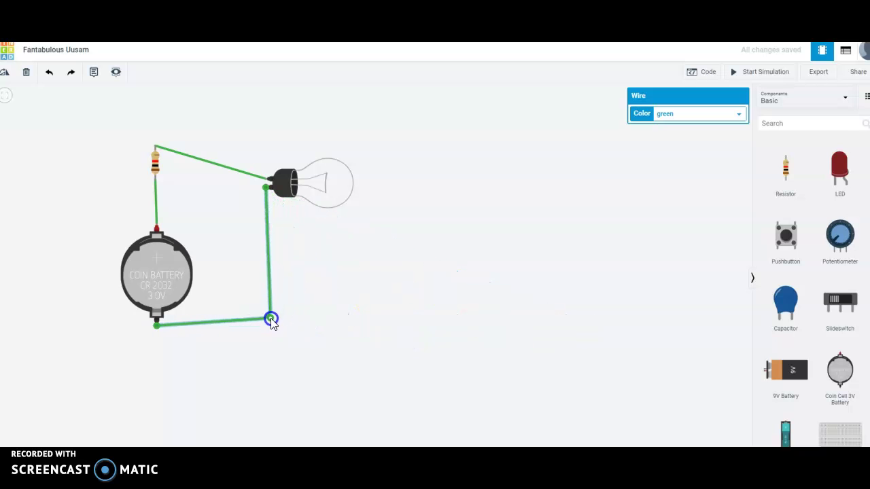
Delete the return wire between the bulb and the battery
left_click(268, 237)
key("Delete")
scroll(805, 350, "down", 4)
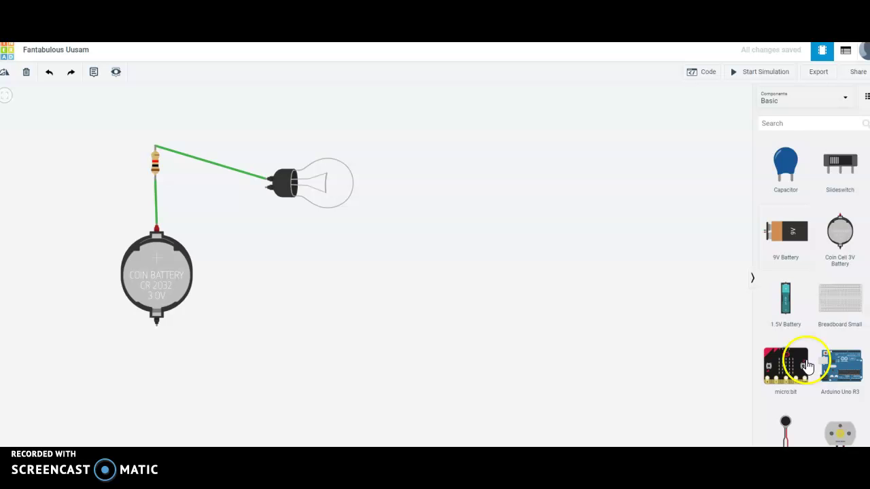
scroll(792, 385, "up", 1)
scroll(793, 378, "up", 1)
scroll(792, 374, "down", 6)
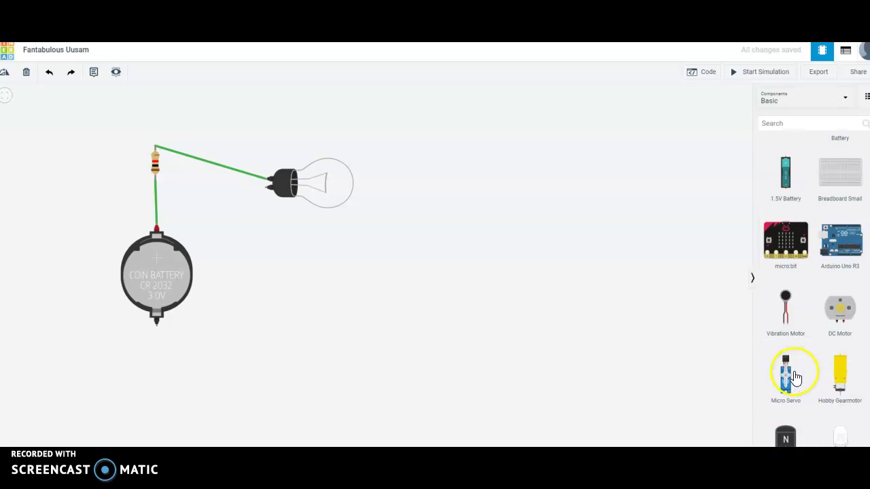
scroll(793, 377, "down", 1)
scroll(792, 382, "up", 3)
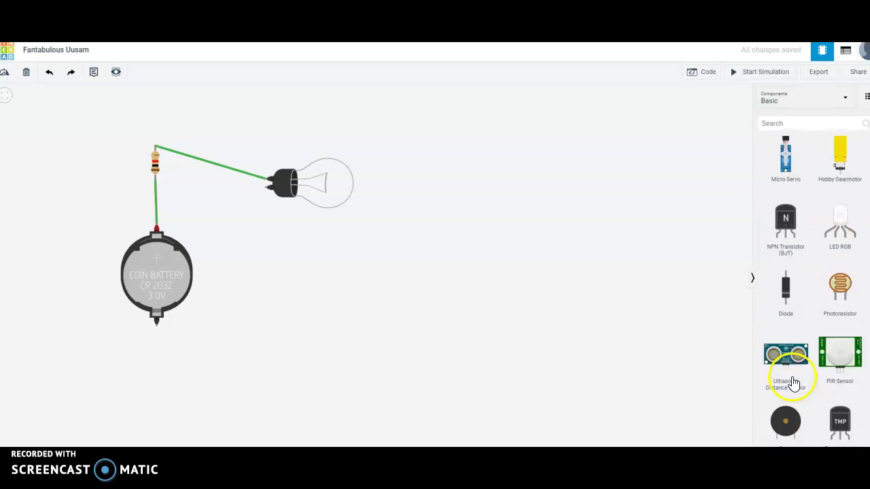
Place a second light bulb from the All components list below the first bulb
left_click(792, 101)
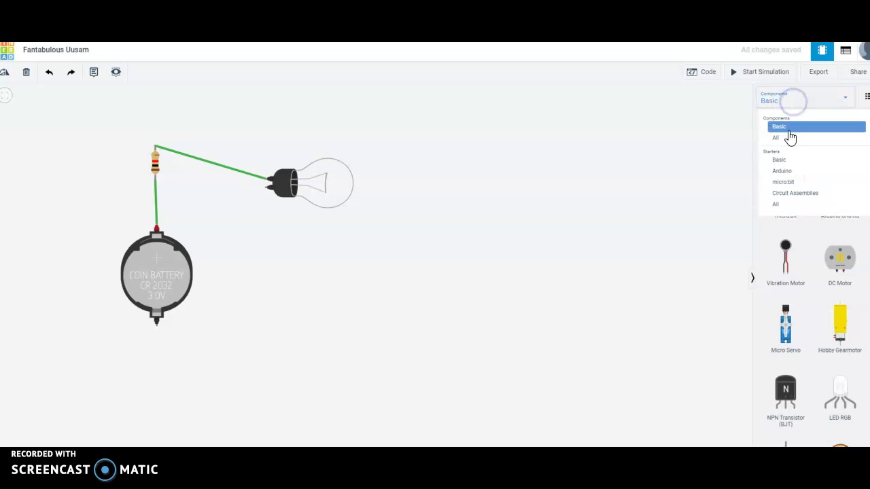
left_click(788, 136)
scroll(813, 281, "down", 4)
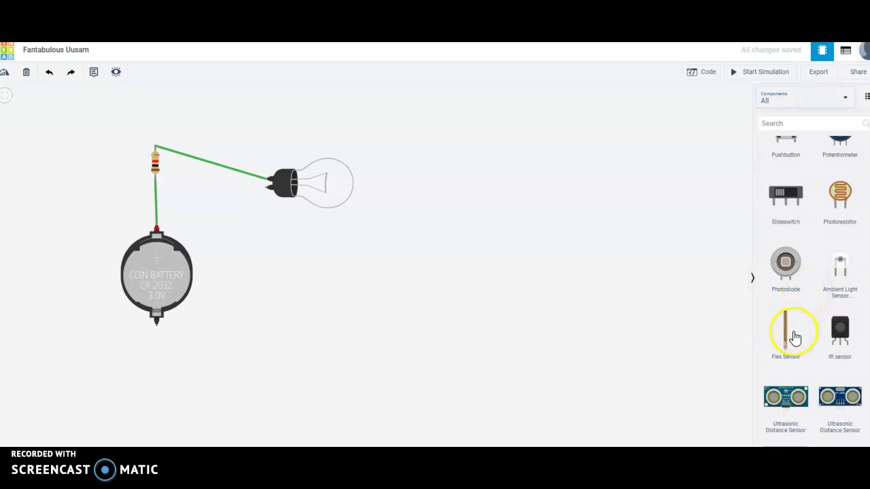
scroll(792, 335, "down", 12)
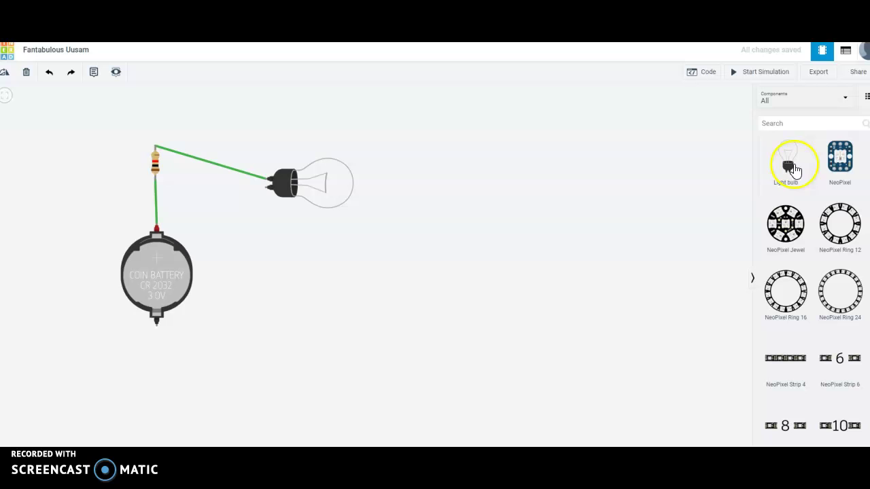
left_click_drag(794, 168, 269, 252)
left_click(265, 178)
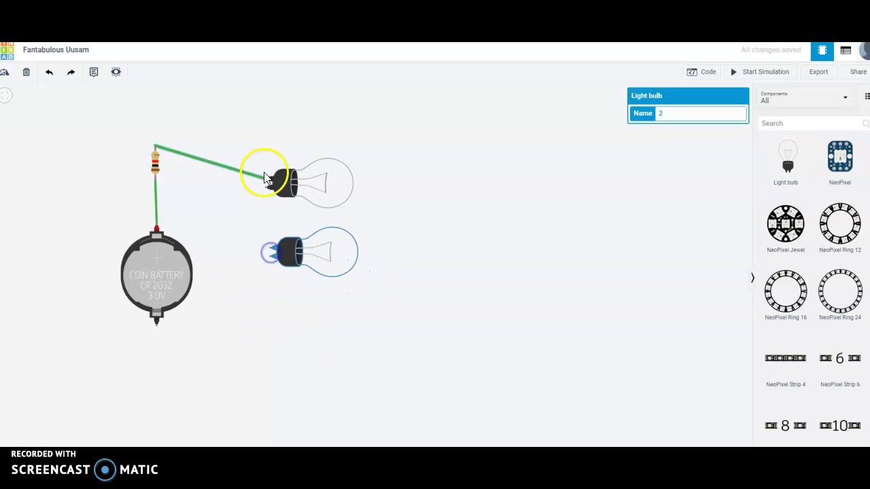
Wire the top bulb to the lower bulb, and the lower bulb to the battery's negative terminal
left_click(271, 251)
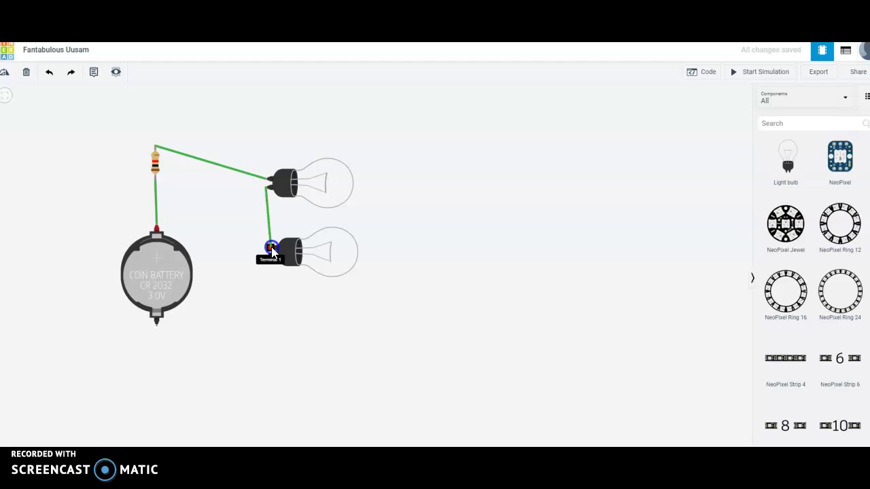
left_click(269, 258)
left_click(267, 294)
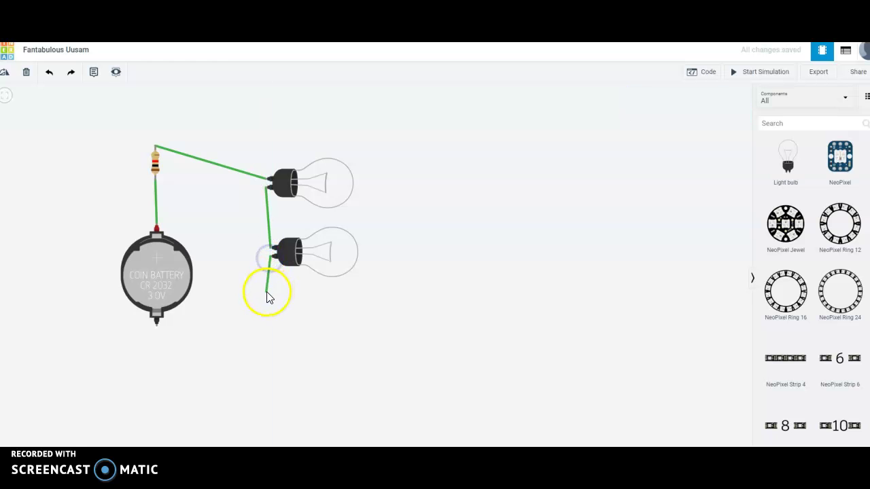
left_click(157, 328)
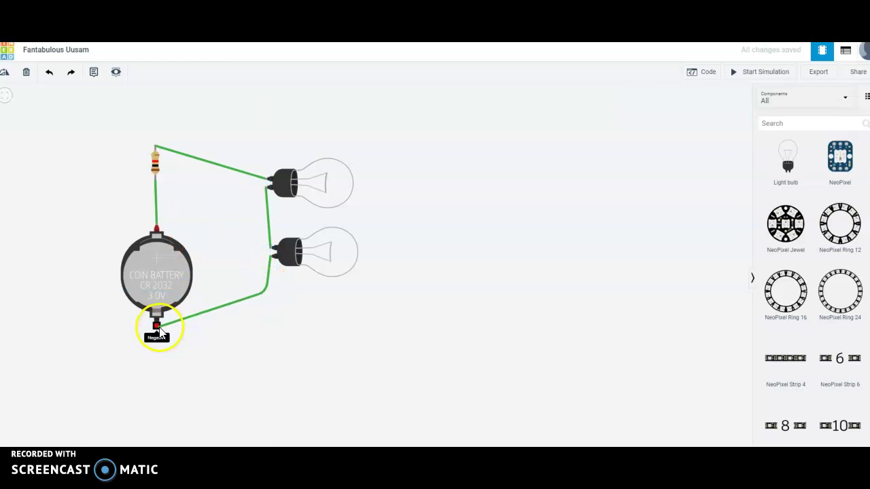
left_click(157, 154)
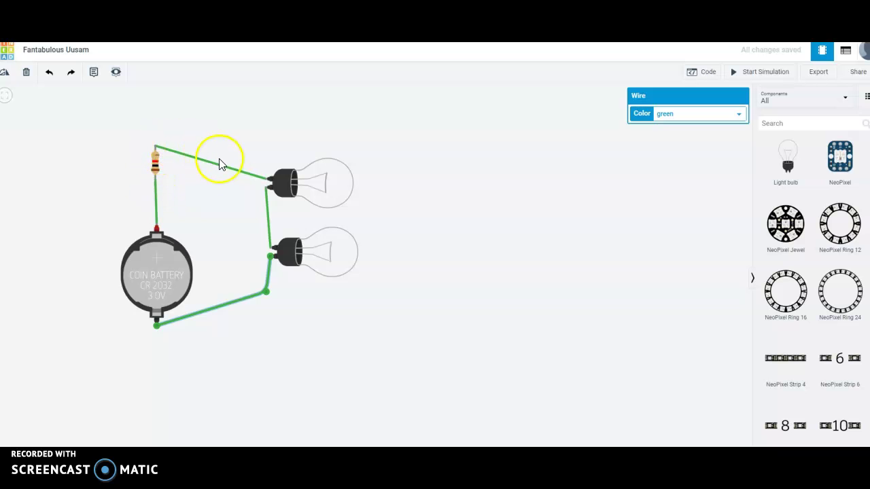
left_click(260, 294)
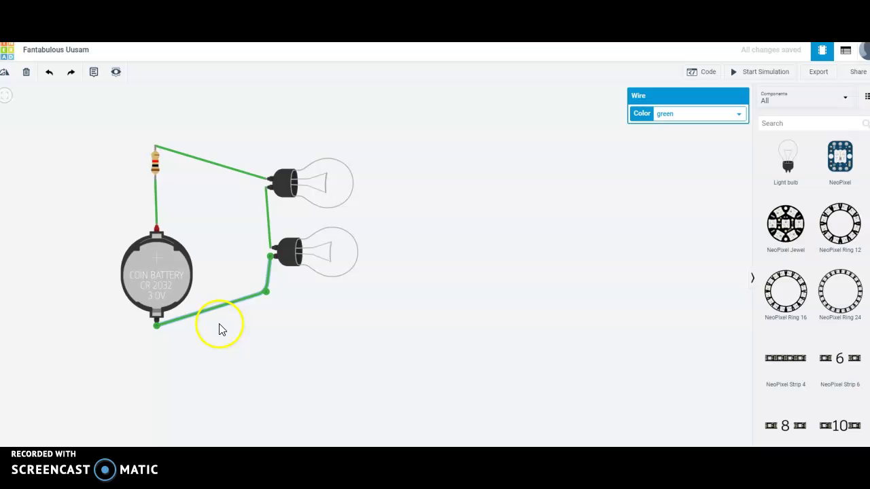
Run and stop the simulation, then delete the lower battery-to-bulb wire
left_click(777, 72)
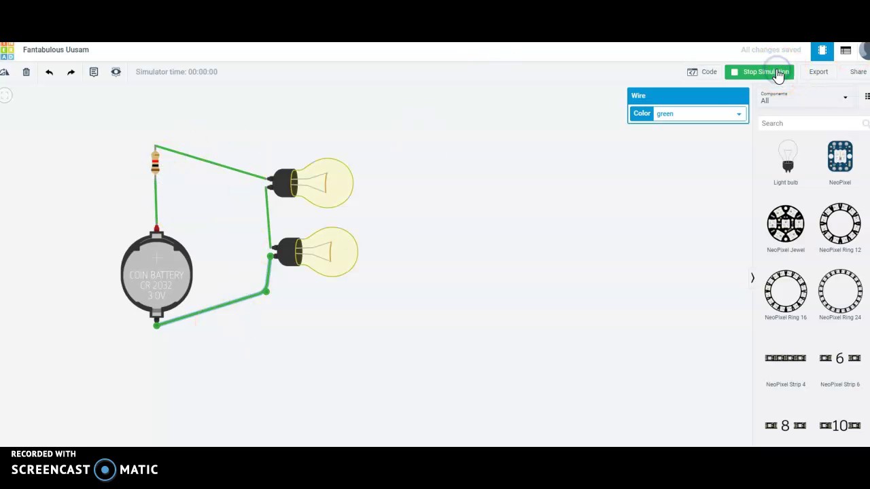
left_click(778, 73)
left_click(272, 275)
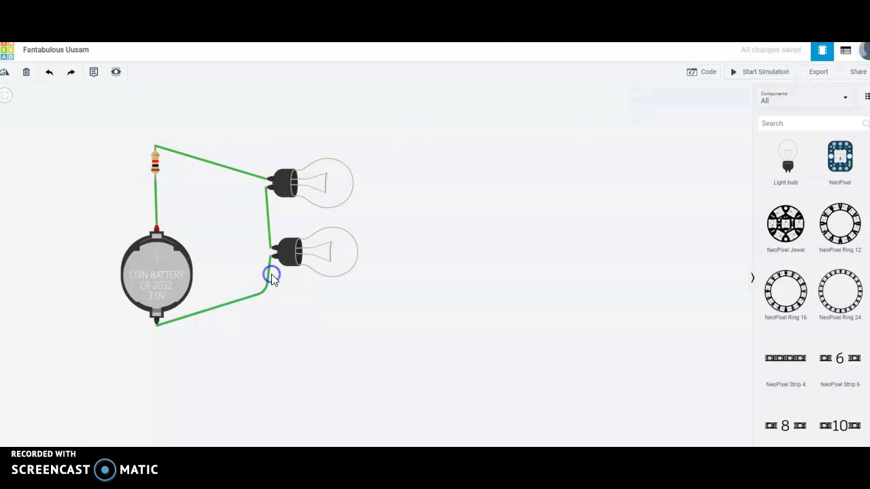
left_click(268, 280)
key("Delete")
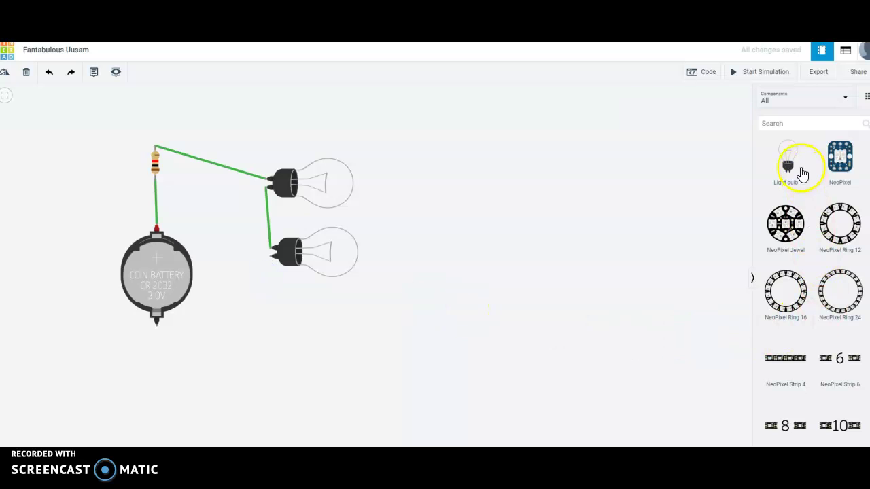
Add a horizontal third bulb below the second and wire it to the battery's negative terminal
left_click(790, 161)
key("r")
key("r")
key("r")
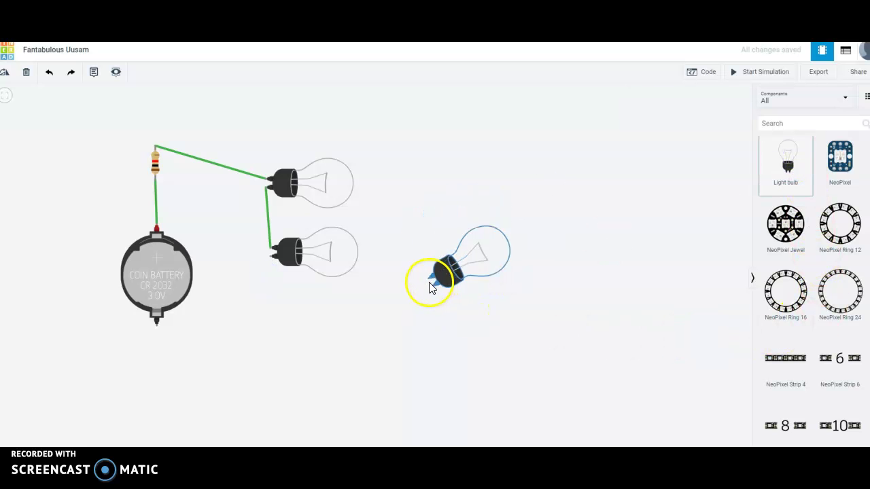
left_click(272, 317)
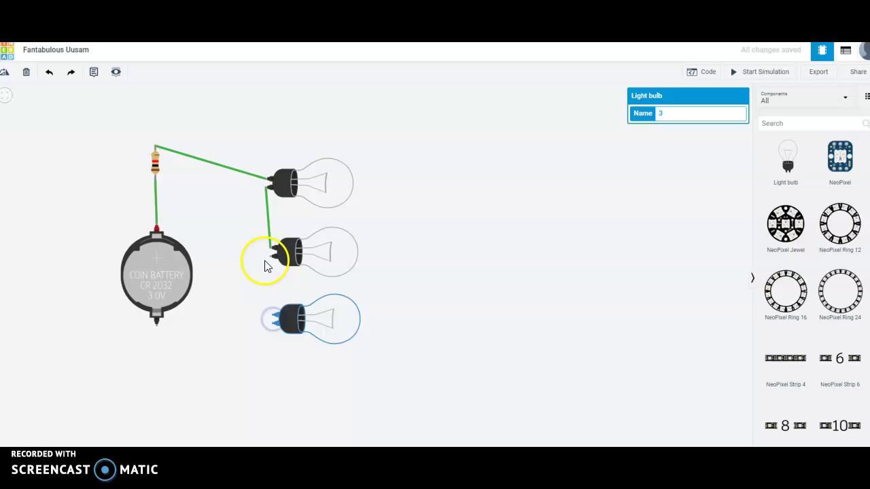
left_click(269, 256)
left_click(272, 315)
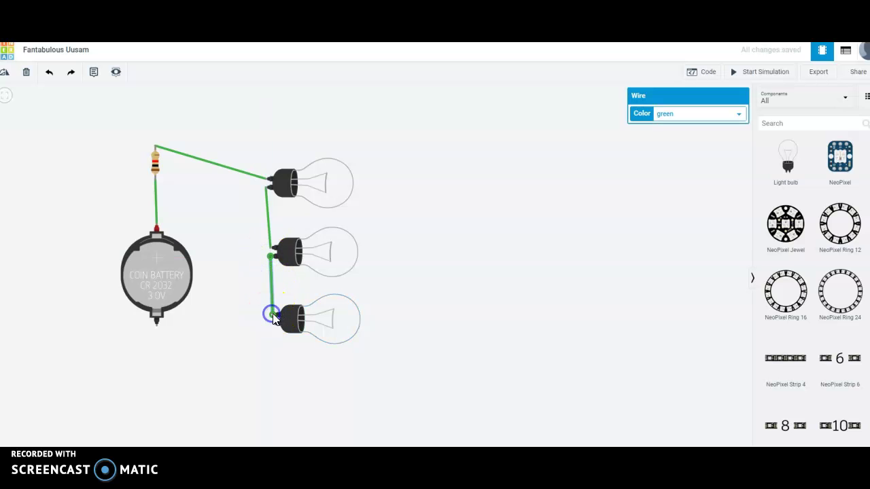
left_click(273, 323)
left_click(262, 352)
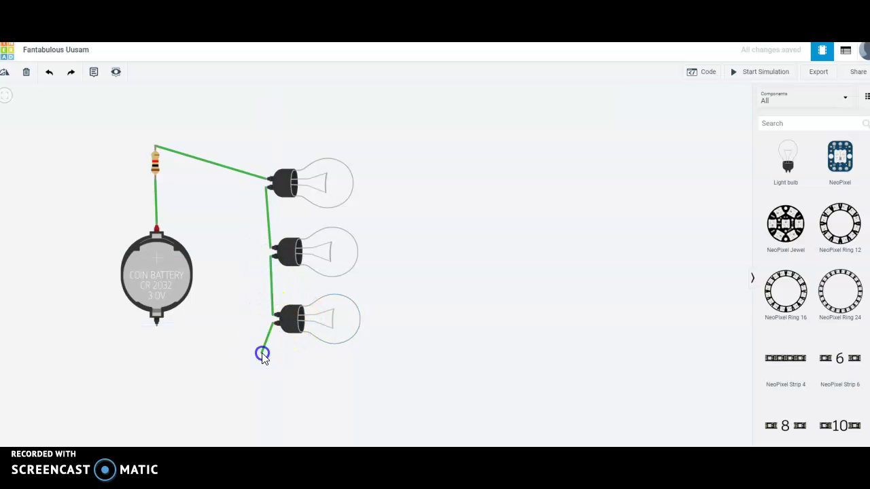
left_click(156, 327)
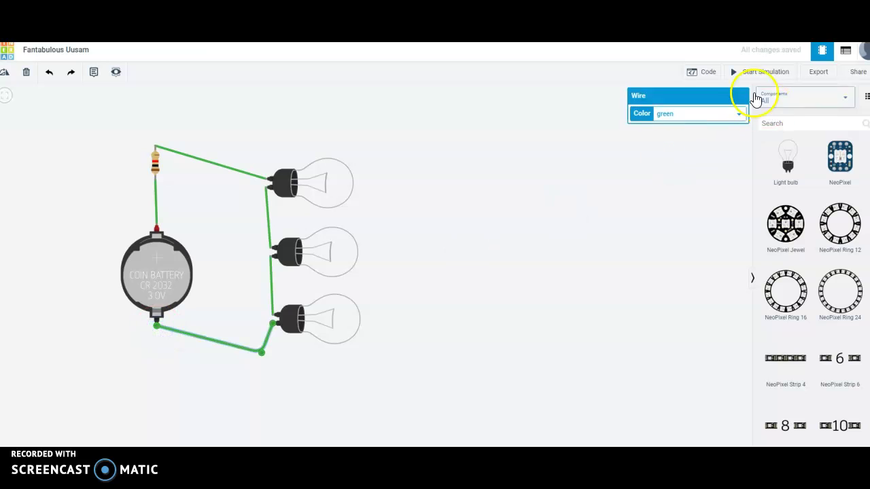
Test the three bulbs in simulation, then delete the wires joining the bulbs
left_click(741, 71)
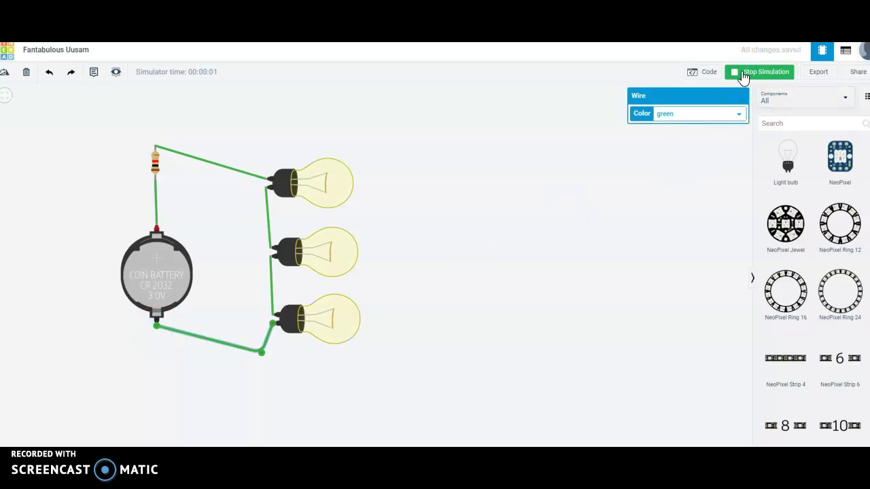
left_click(743, 73)
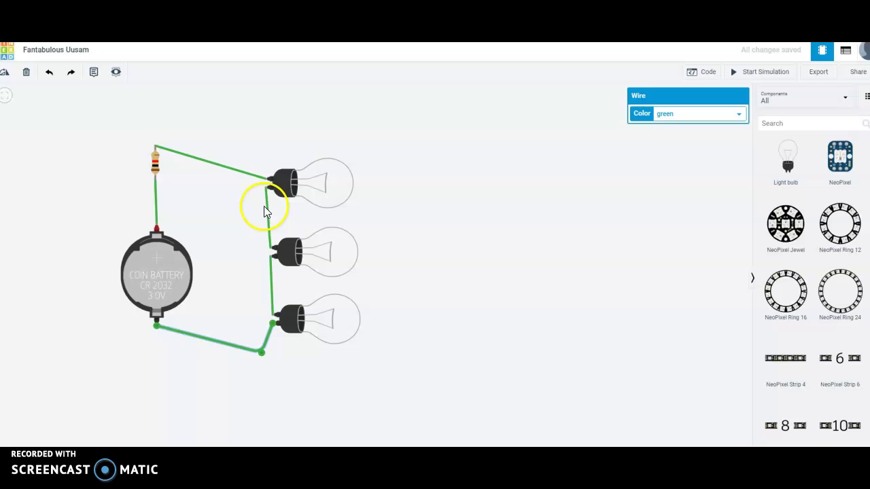
key("Delete")
left_click(270, 266)
key("Delete")
left_click(272, 301)
key("Delete")
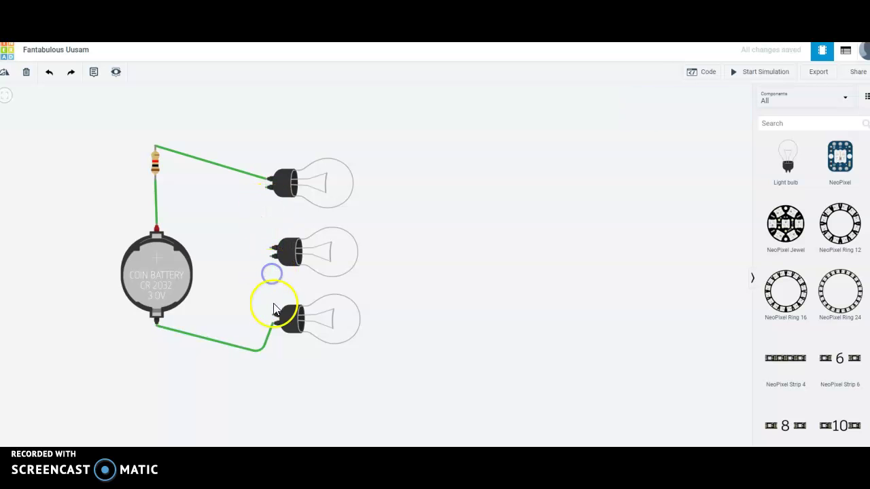
Delete the bottom wire to the battery and the bottom bulb
left_click(270, 341)
key("Delete")
left_click(301, 320)
key("Delete")
left_click(305, 247)
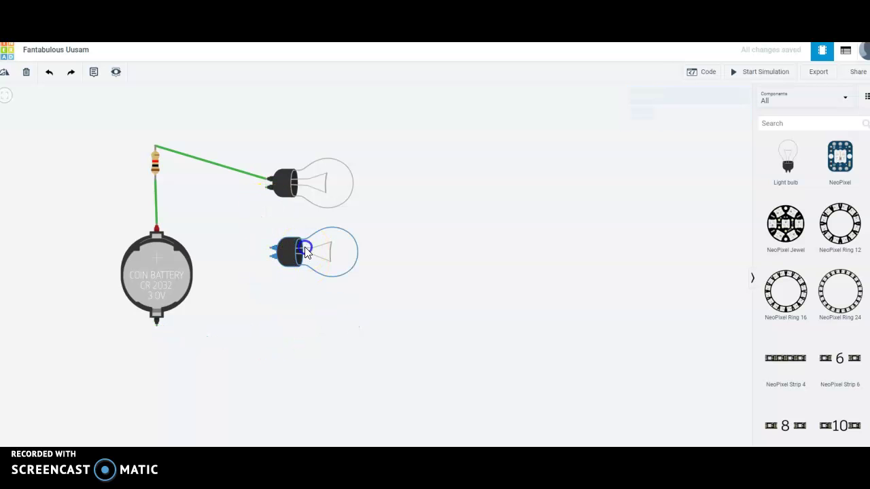
Delete the remaining middle and top bulbs
key("Delete")
left_click(305, 197)
key("Delete")
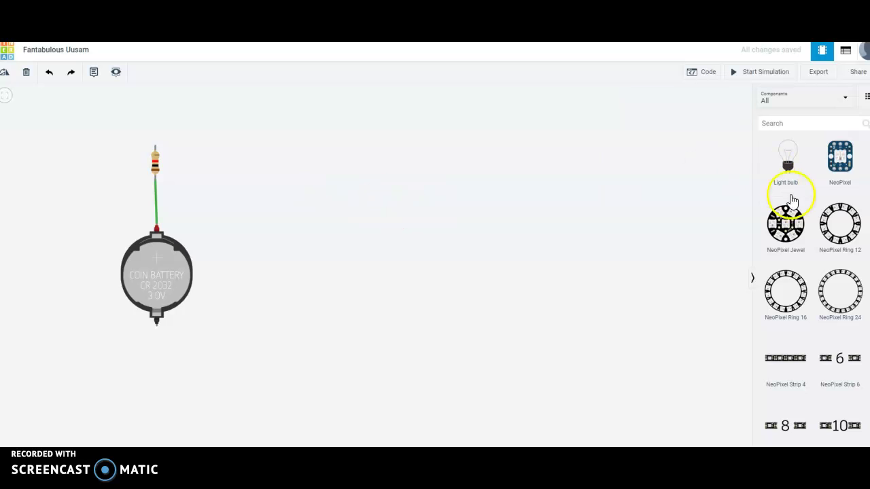
scroll(822, 235, "up", 3)
scroll(819, 231, "up", 3)
scroll(822, 243, "down", 3)
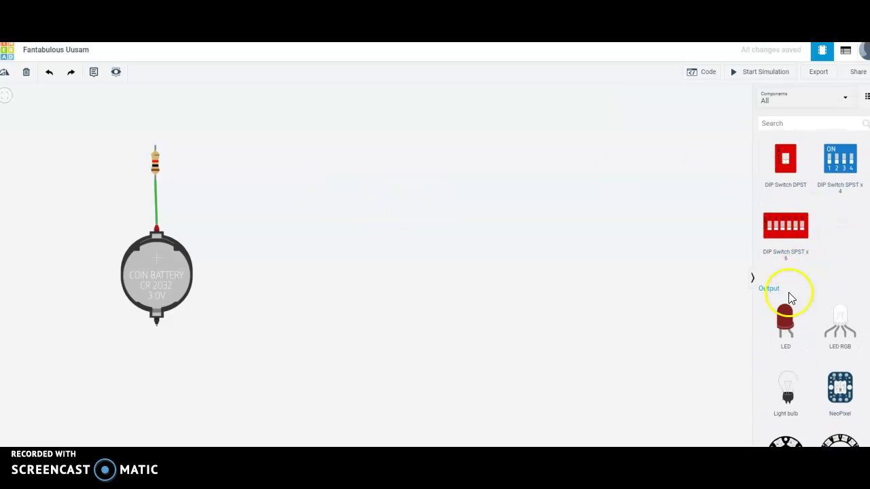
Place a red LED from the Basic components above and right of the resistor
left_click(786, 101)
left_click(776, 122)
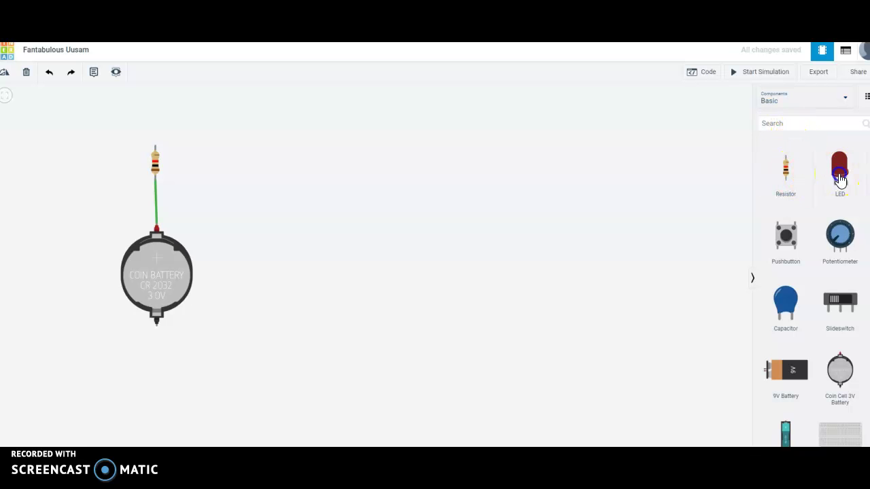
left_click_drag(839, 176, 394, 185)
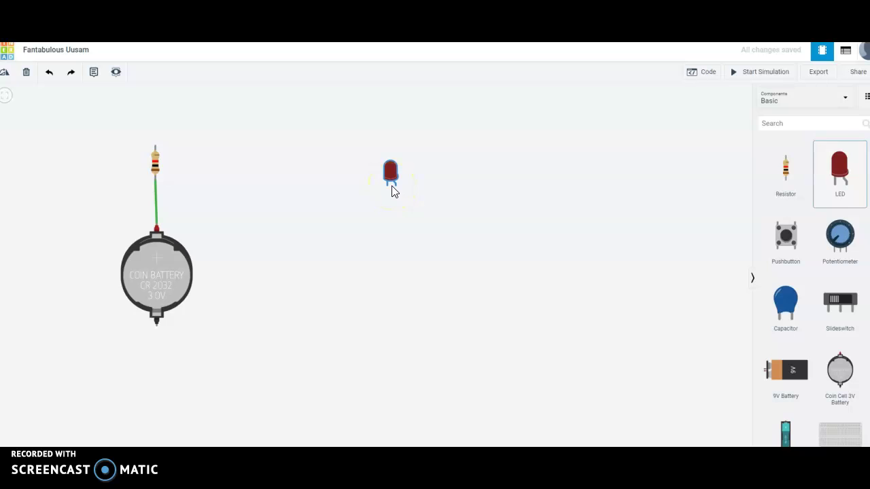
left_click_drag(392, 191, 259, 149)
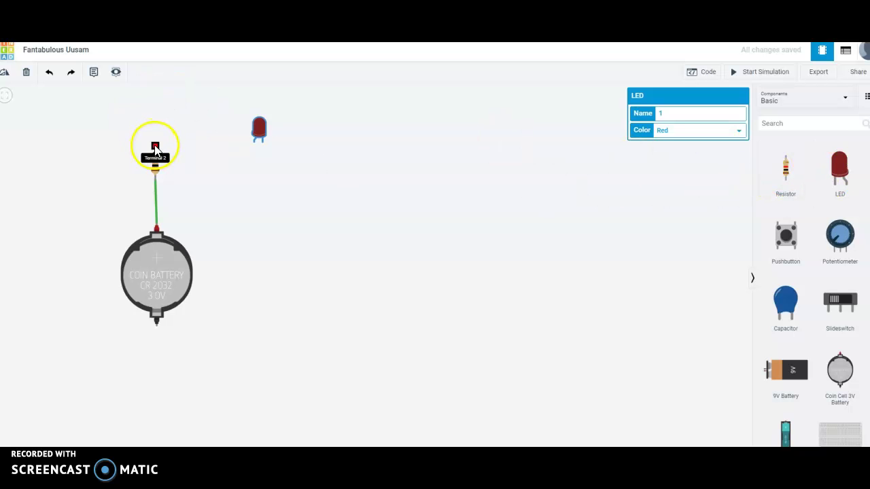
Wire resistor to LED cathode and LED anode to battery negative, then start the simulation
left_click(155, 147)
left_click(252, 143)
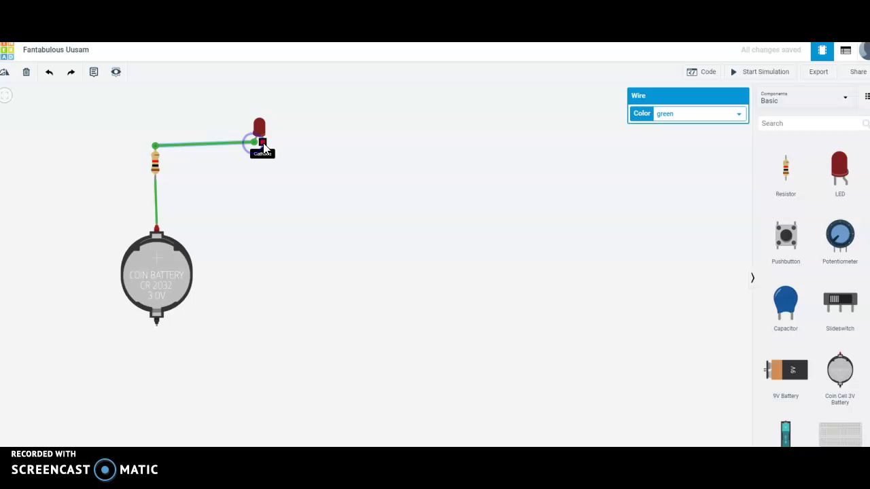
left_click(263, 143)
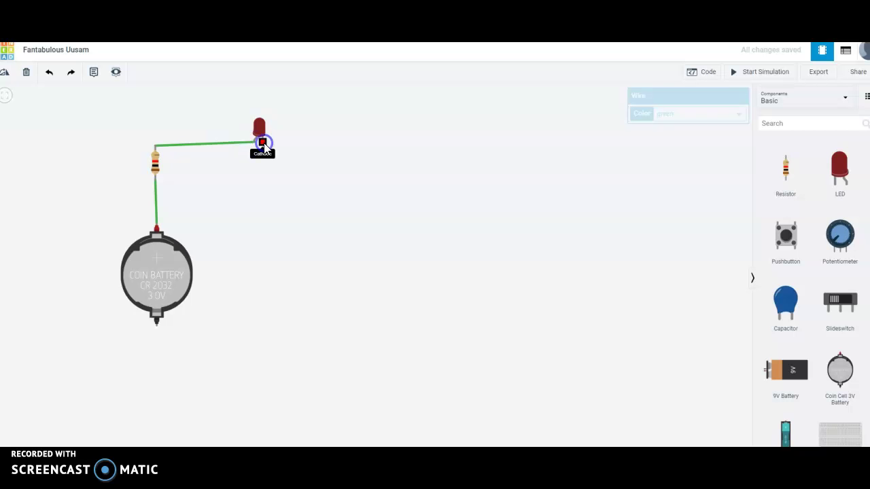
left_click(266, 297)
left_click(157, 325)
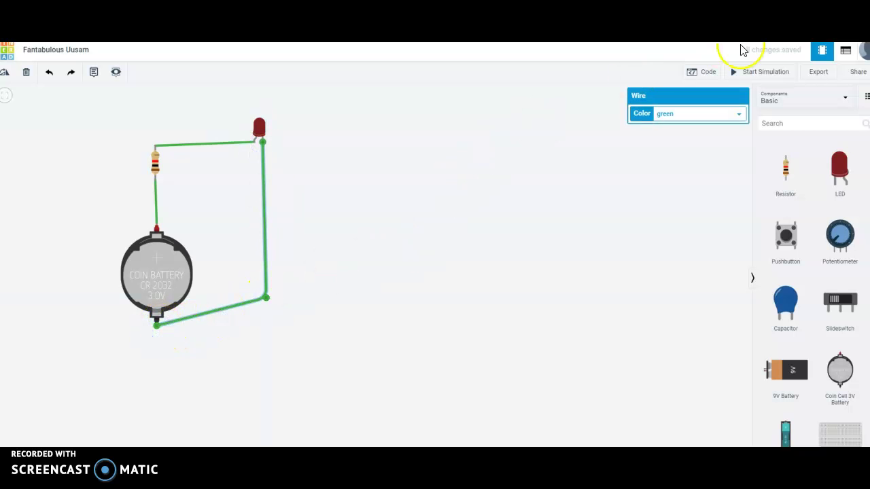
left_click(744, 72)
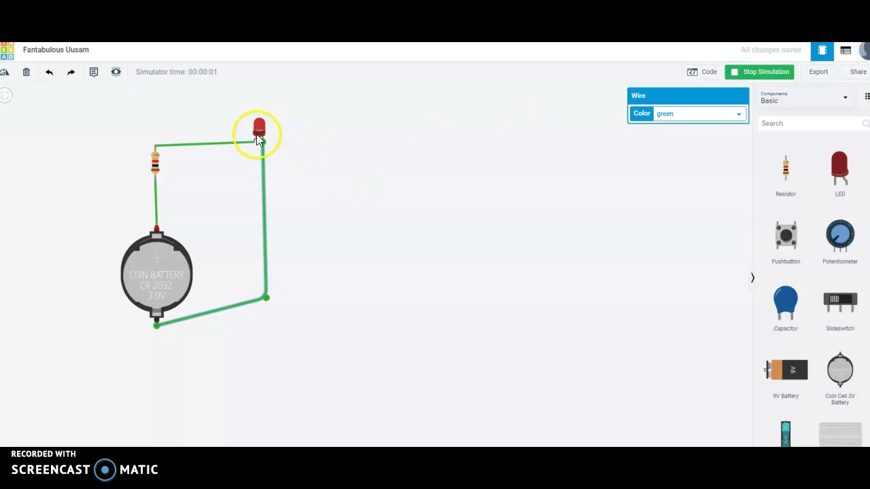
Set the resistor to 0 kΩ and run a simulation test with it
left_click(745, 76)
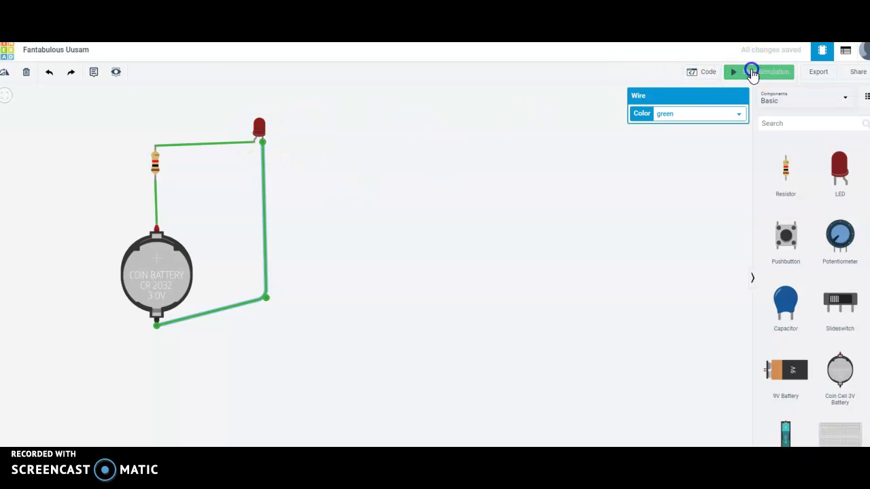
left_click(155, 164)
left_click(679, 130)
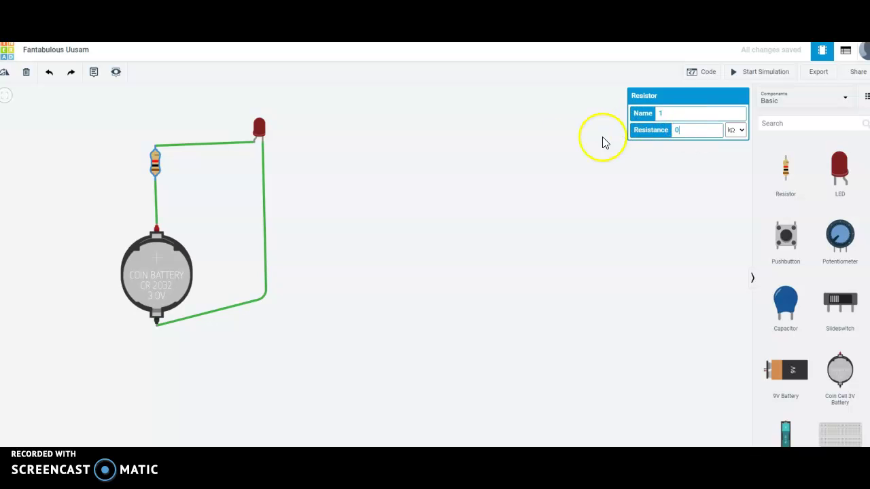
left_click(561, 148)
left_click(779, 79)
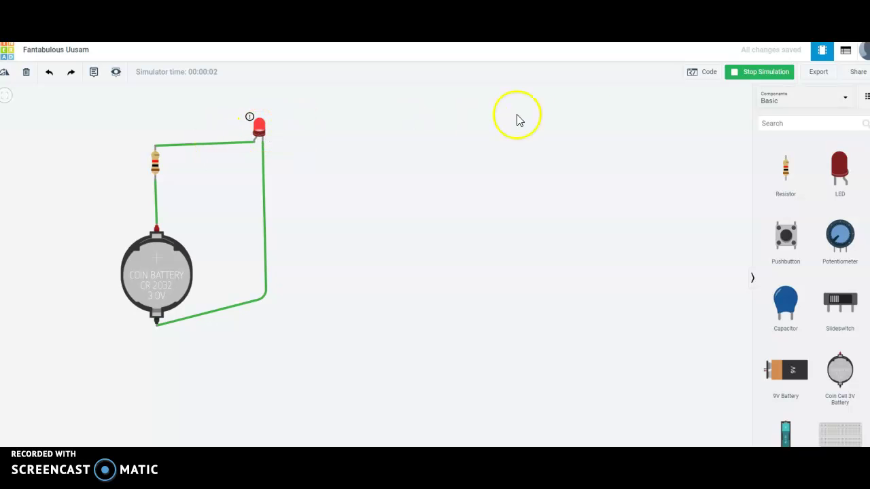
left_click(732, 72)
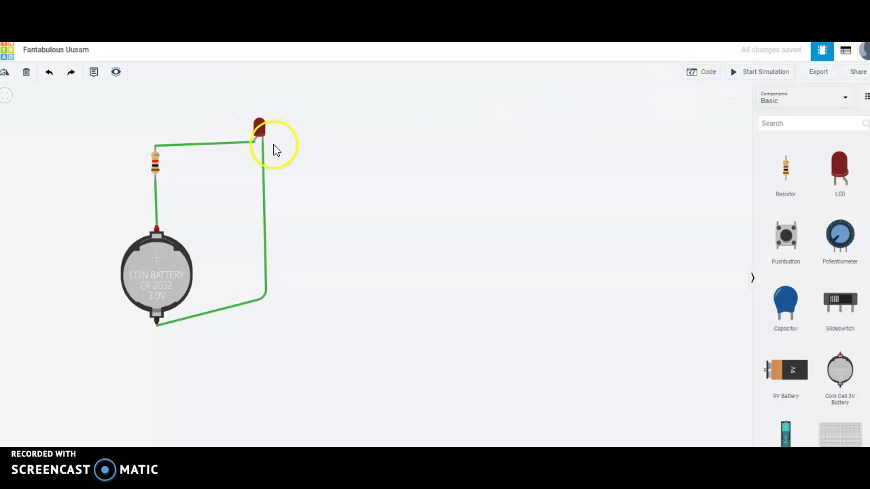
Set the resistor's resistance back to 1 kΩ
left_click(155, 161)
left_click(687, 129)
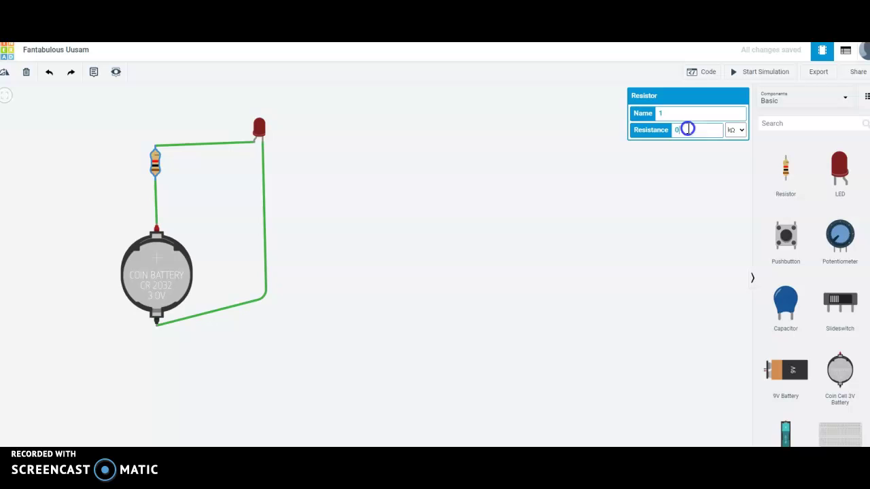
left_click(547, 178)
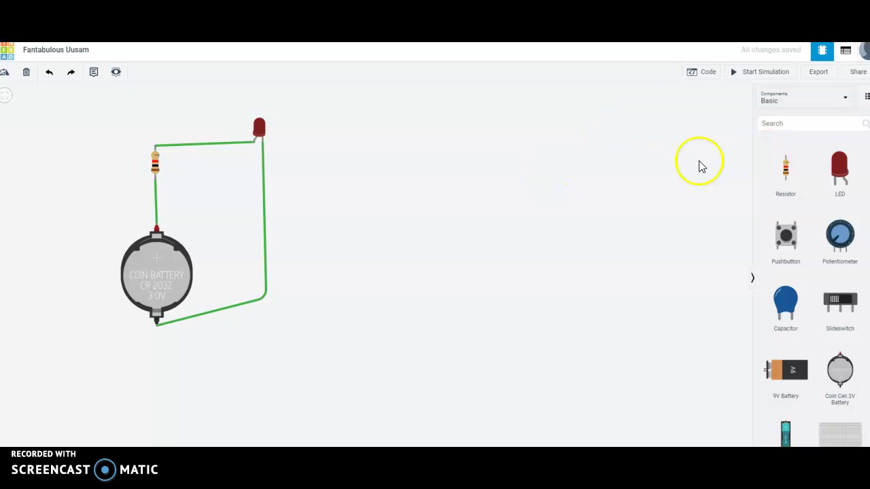
Delete the LED-to-battery wire and place a second LED beside the first
left_click(265, 167)
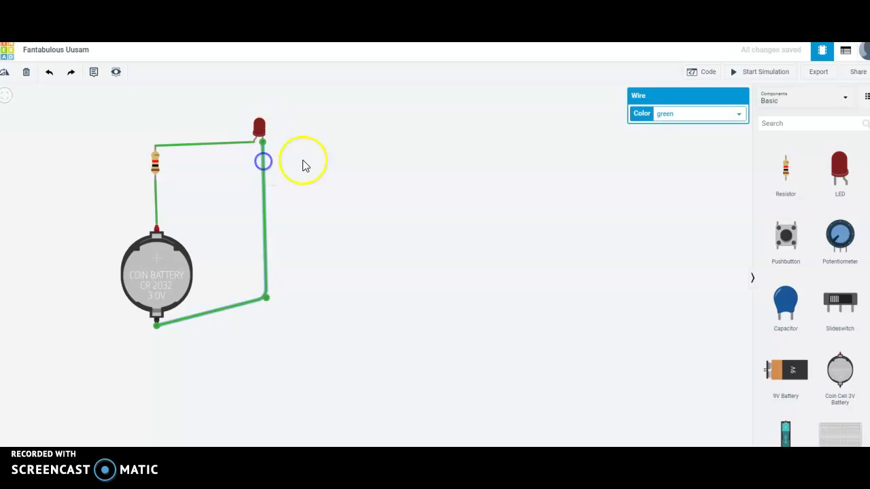
key("Delete")
left_click_drag(839, 168, 327, 139)
Wire LED 1 to LED 2 and LED 2 to the battery's negative terminal, then simulate
left_click(262, 144)
left_click(328, 141)
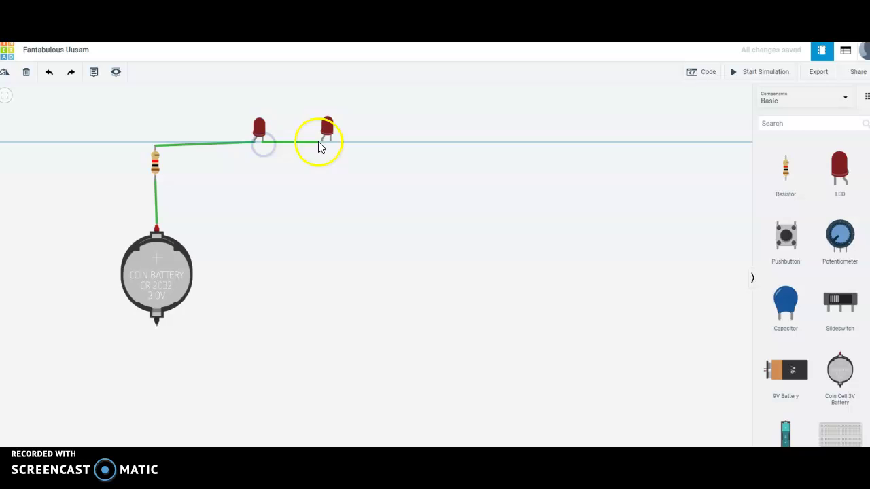
left_click(329, 142)
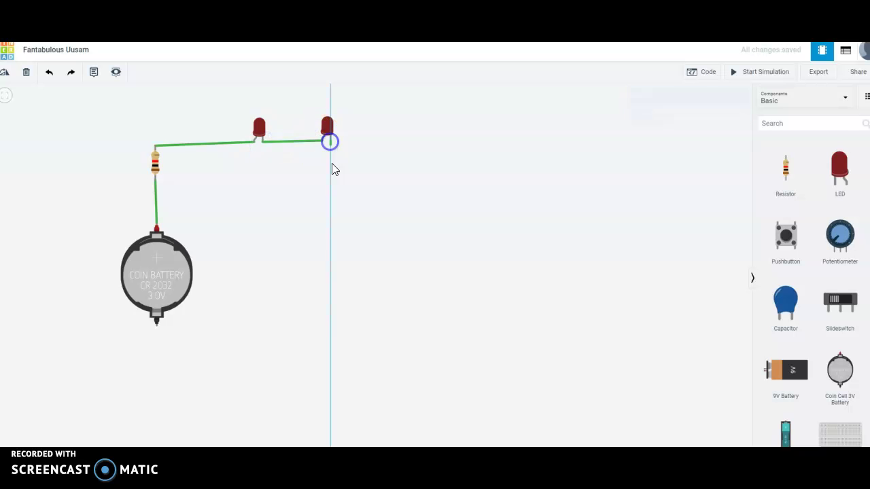
left_click(330, 317)
left_click(158, 327)
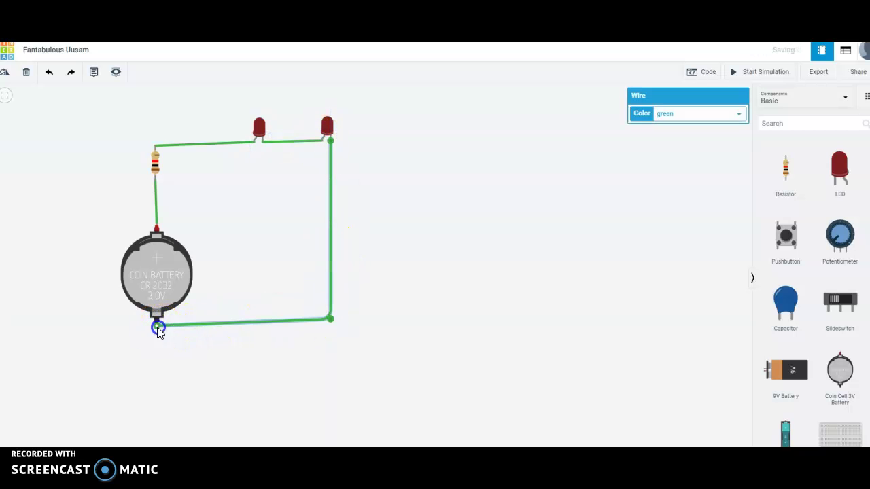
left_click(775, 73)
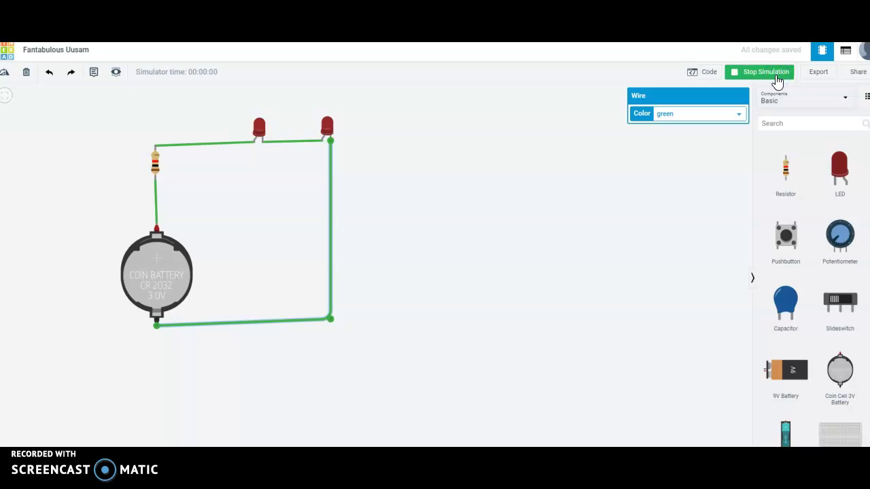
left_click(777, 76)
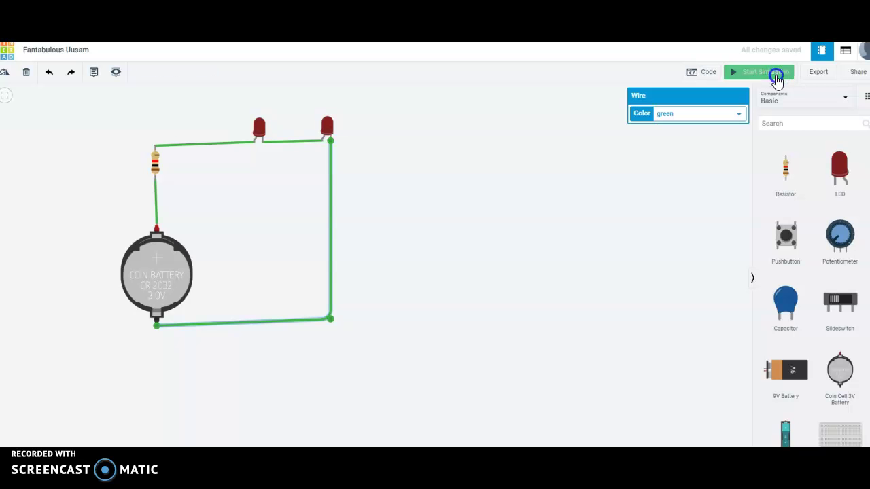
Remove the return wire, add a third LED on the right, and wire LED2 to it
left_click(330, 178)
key("Delete")
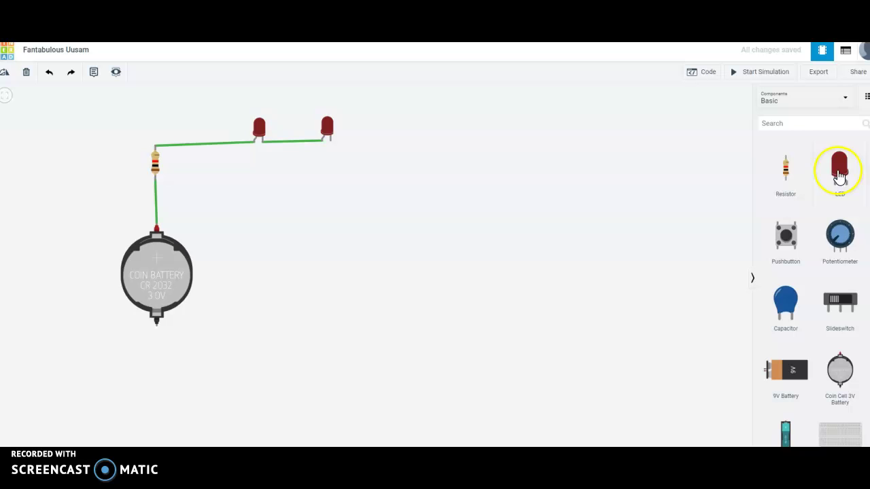
left_click_drag(840, 175, 415, 139)
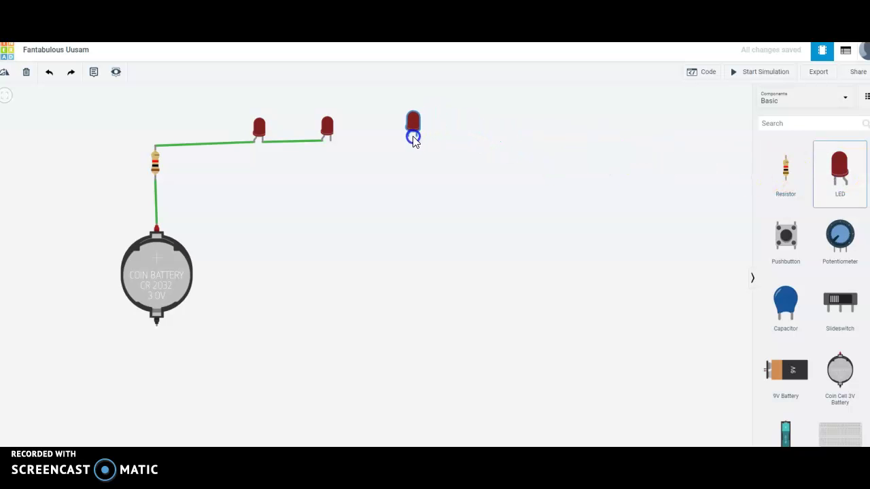
left_click(331, 141)
left_click(400, 143)
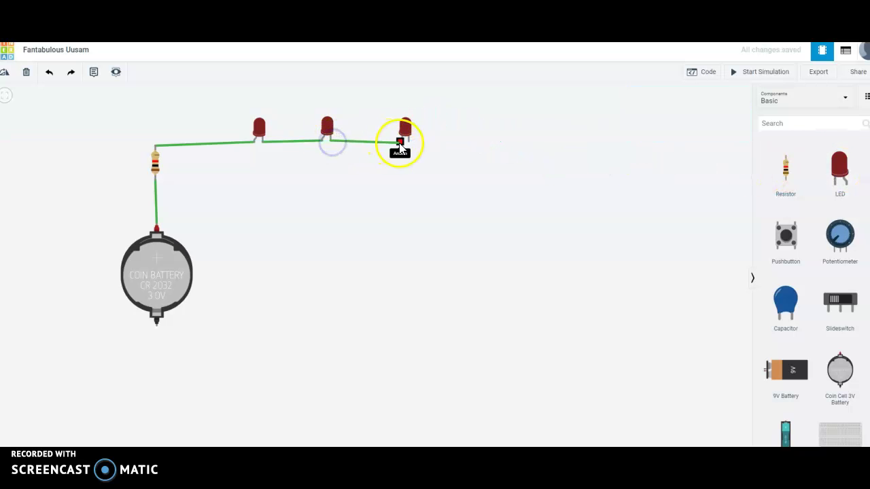
Wire the third LED's free leg to the battery's negative terminal, then run and stop the simulation
left_click(408, 142)
left_click(403, 288)
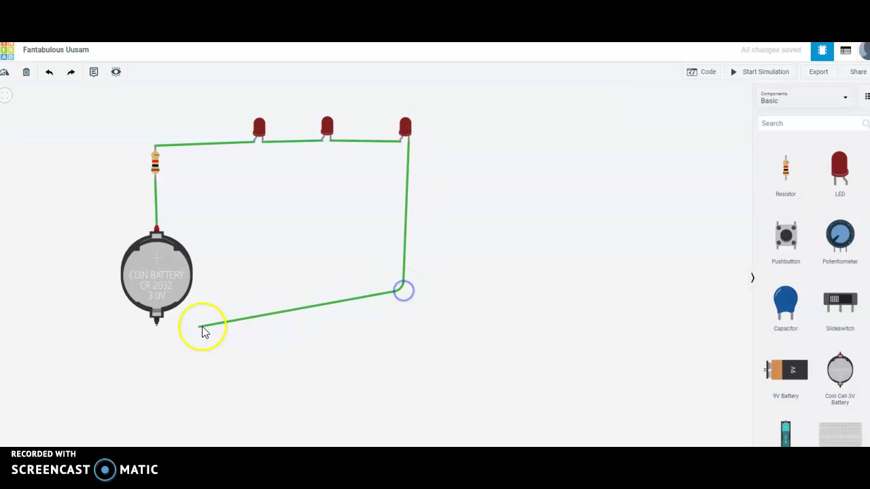
left_click(157, 327)
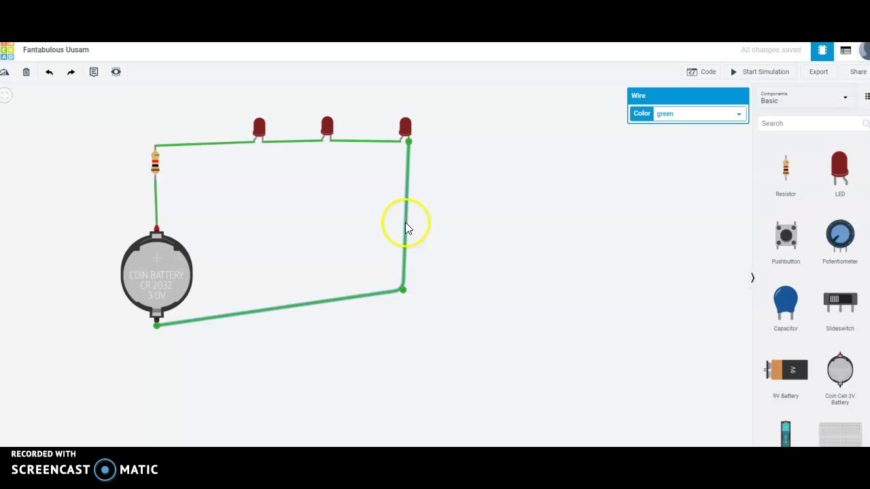
left_click(781, 72)
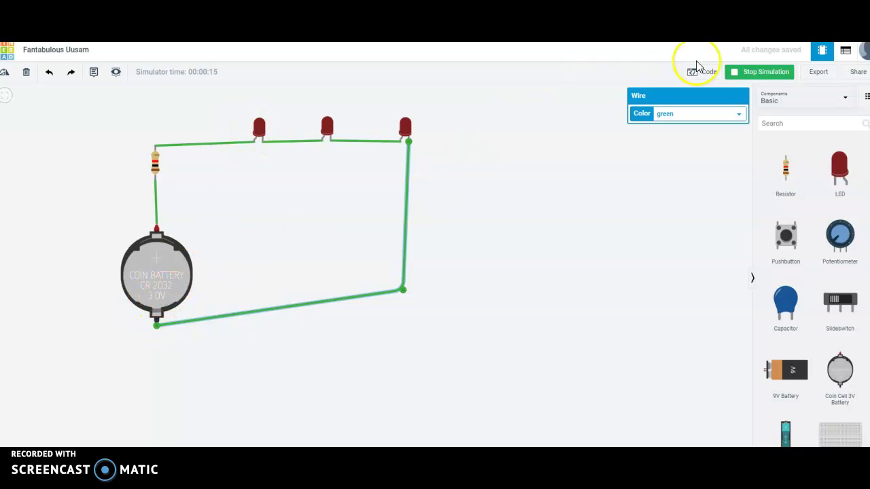
left_click(748, 72)
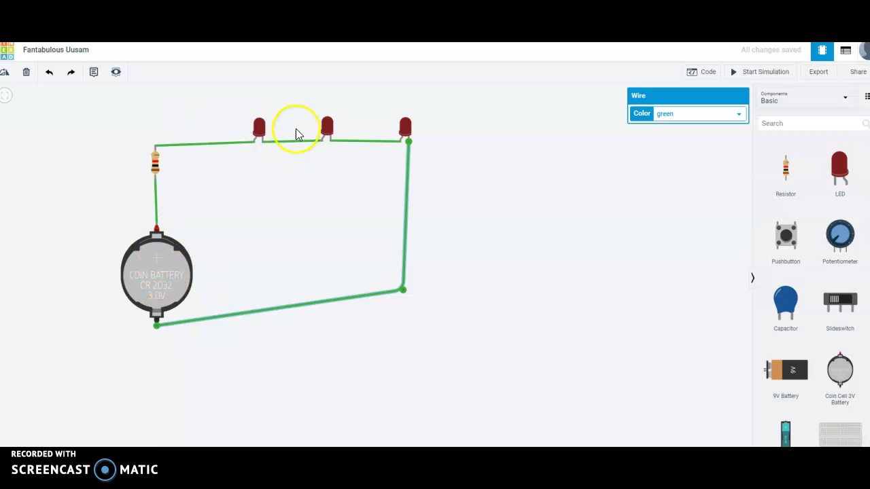
Delete the four series wires, including the battery return and resistor-to-LED wire
key("Delete")
left_click(347, 142)
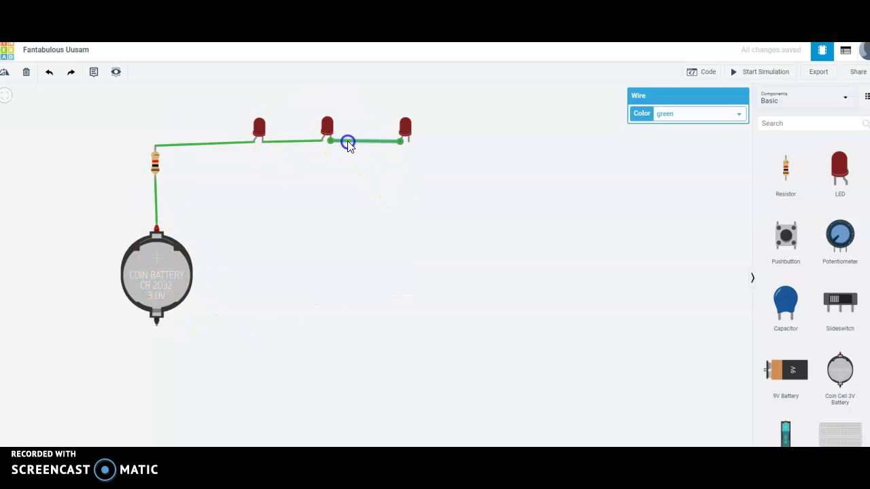
key("Delete")
left_click(308, 144)
key("Delete")
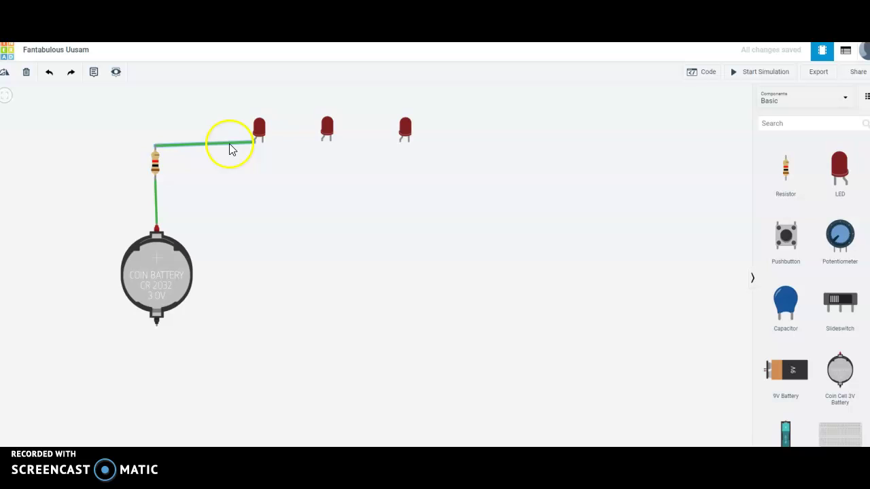
left_click(229, 144)
key("Delete")
Move the three LEDs lower in a row, rotate them sideways, and start a wire from the resistor
left_click_drag(259, 133, 262, 149)
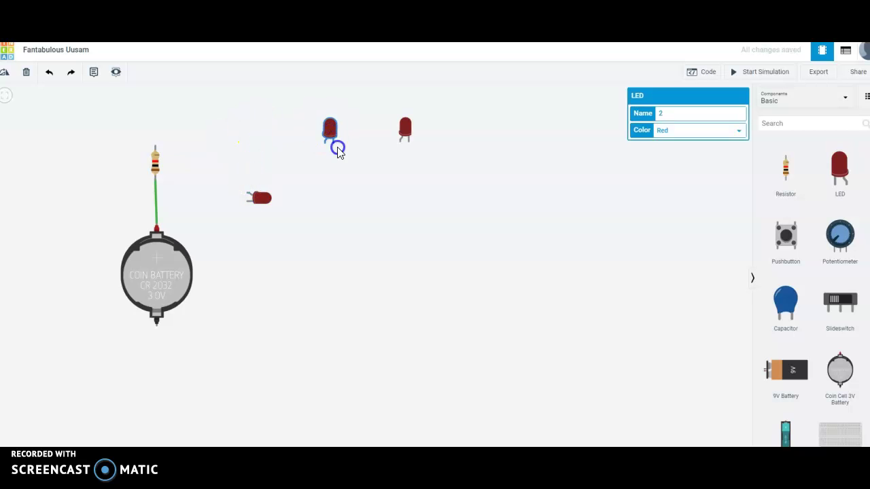
key("r")
left_click_drag(338, 151, 326, 184)
left_click_drag(398, 138, 399, 190)
key("r")
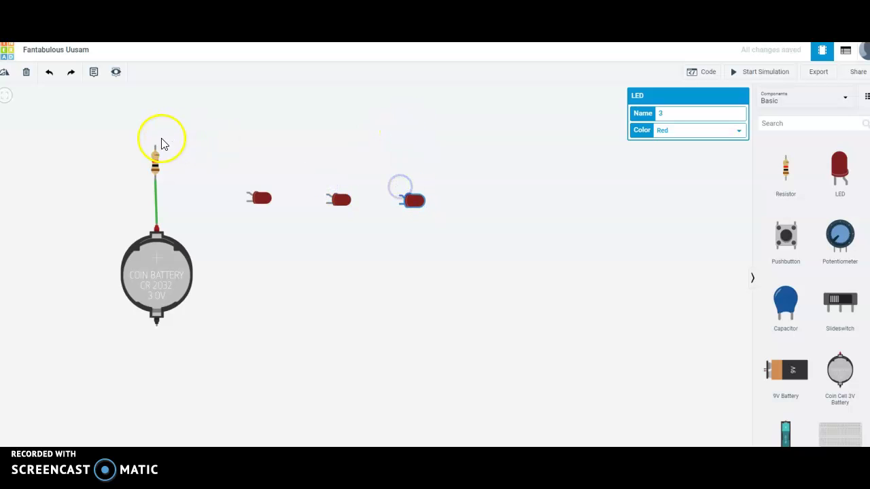
mouse_move(161, 142)
left_mouse_down()
mouse_move(243, 149)
mouse_move(247, 195)
left_mouse_up()
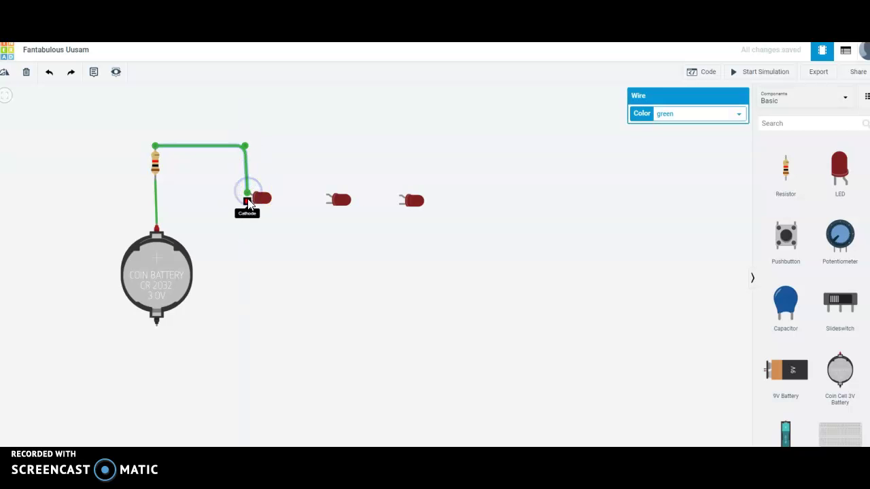
Connect the first and middle LEDs between the resistor's top lead and the battery's negative terminal
left_click(248, 201)
left_click(239, 330)
left_click(159, 333)
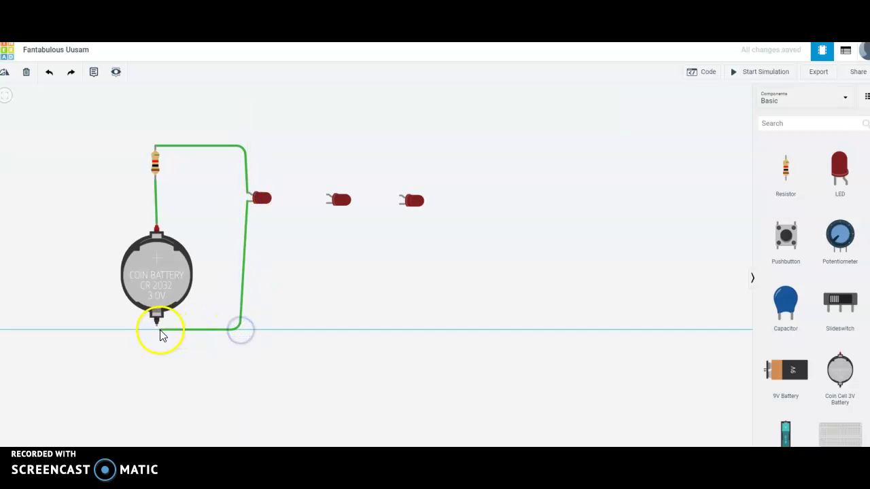
left_click(156, 145)
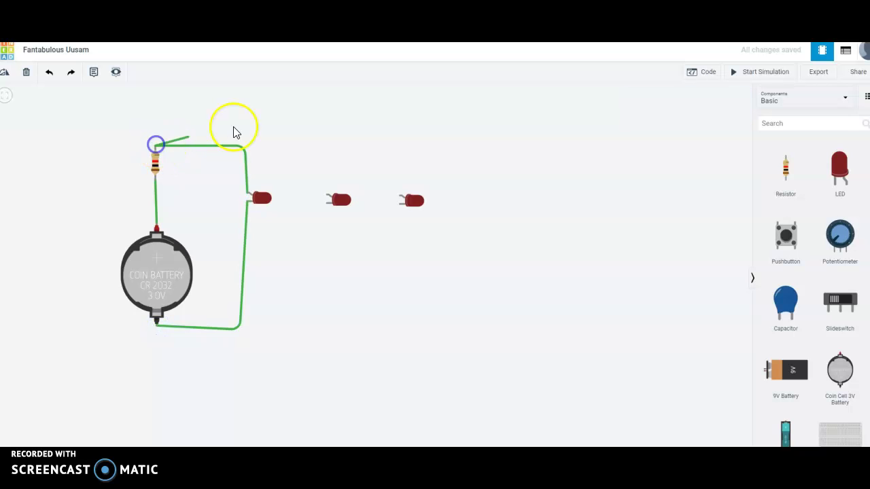
left_click(307, 131)
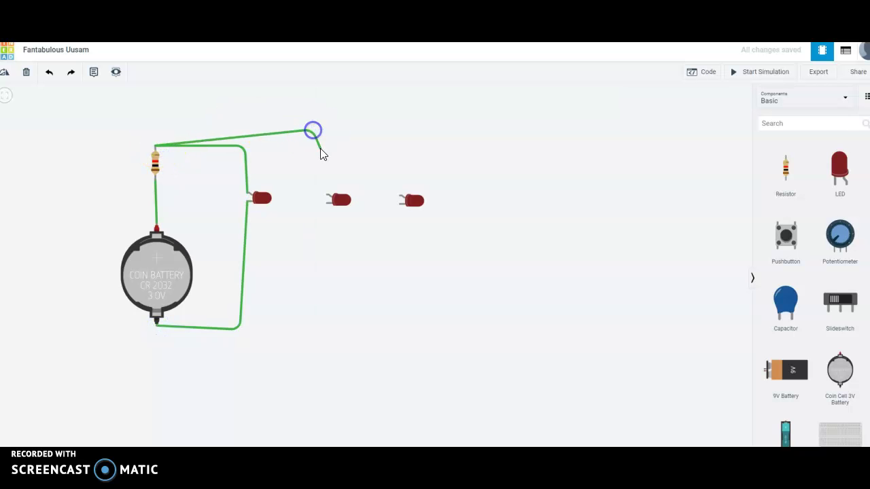
left_click(327, 197)
left_click(327, 201)
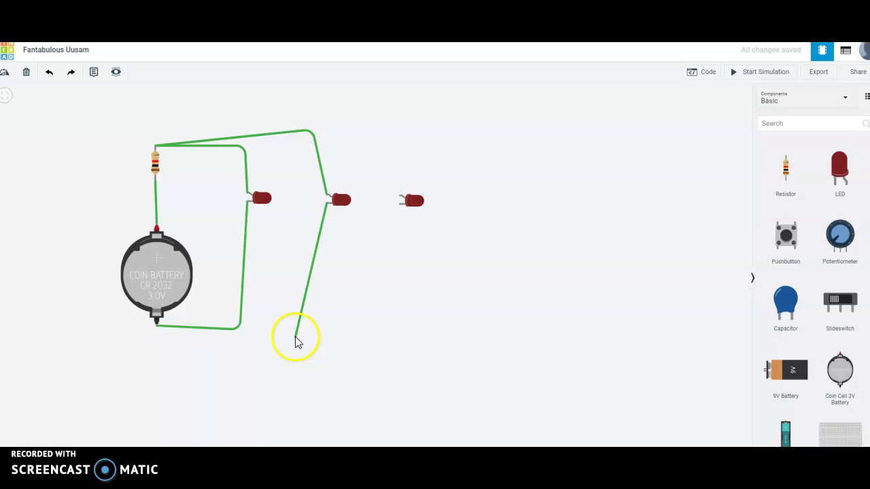
left_click(305, 336)
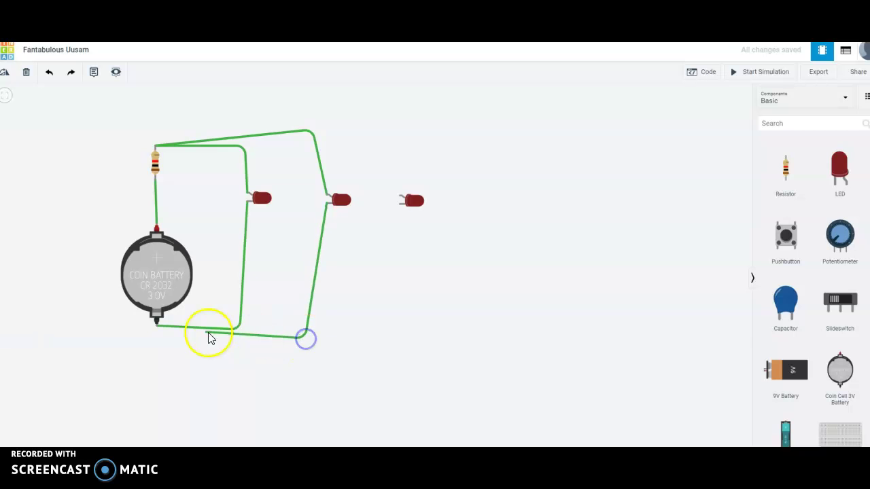
left_click(156, 328)
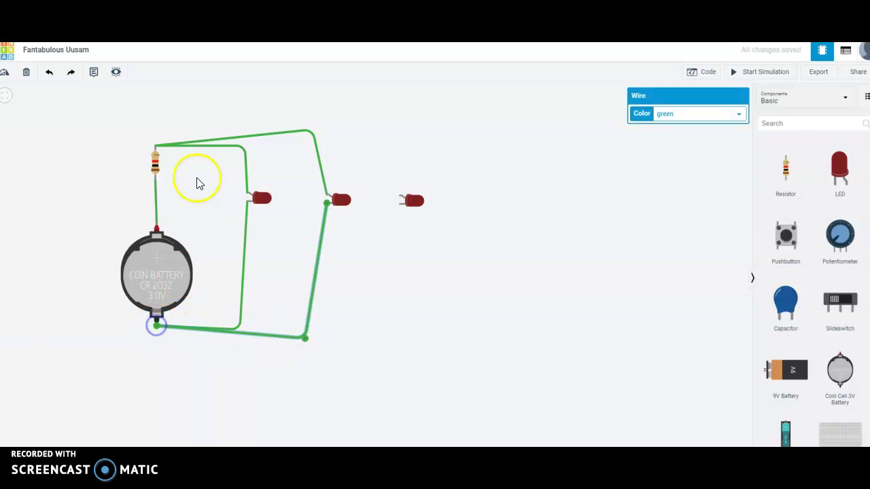
Wire the right LED between the resistor and the battery's negative terminal, then start the simulation
left_click(156, 146)
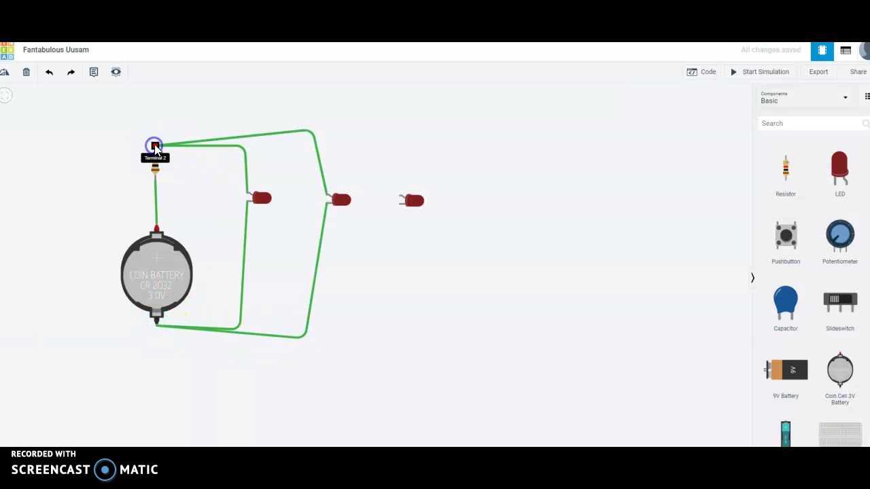
left_click(392, 124)
left_click(400, 196)
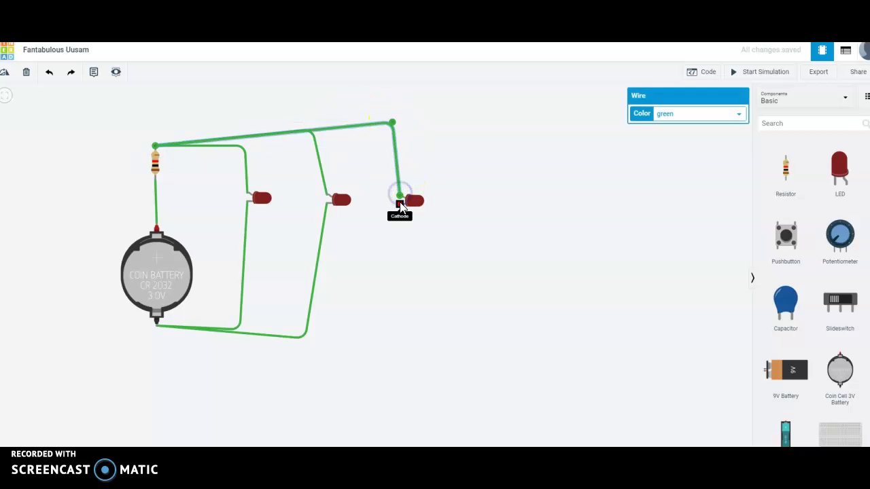
left_click(400, 204)
left_click(388, 347)
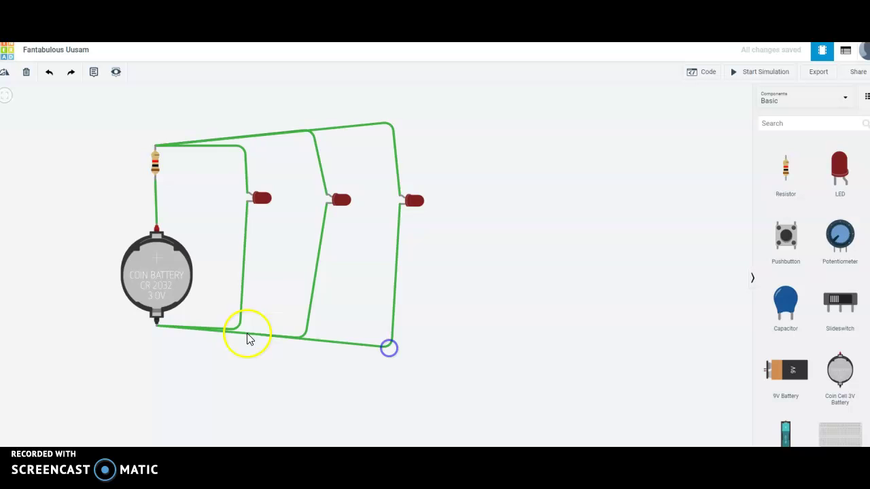
left_click(157, 324)
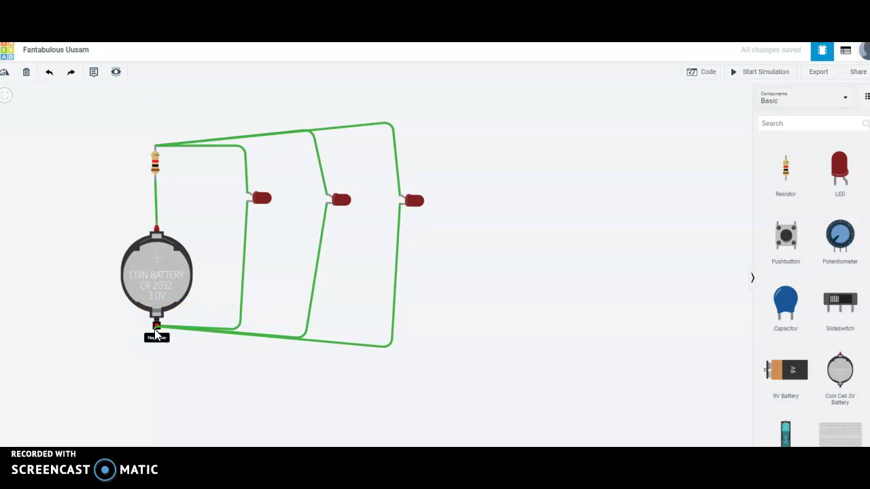
left_click(155, 327)
left_click(754, 72)
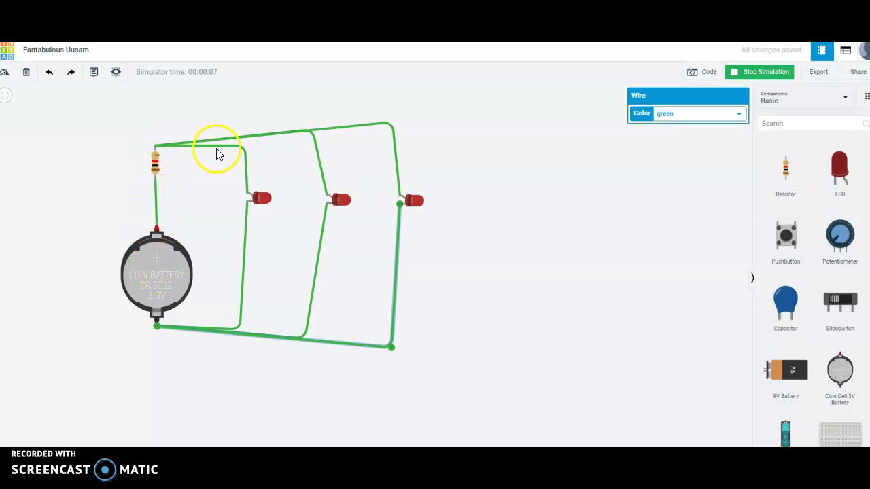
Select the left LED's wire to inspect it, then deselect it
left_click(241, 293)
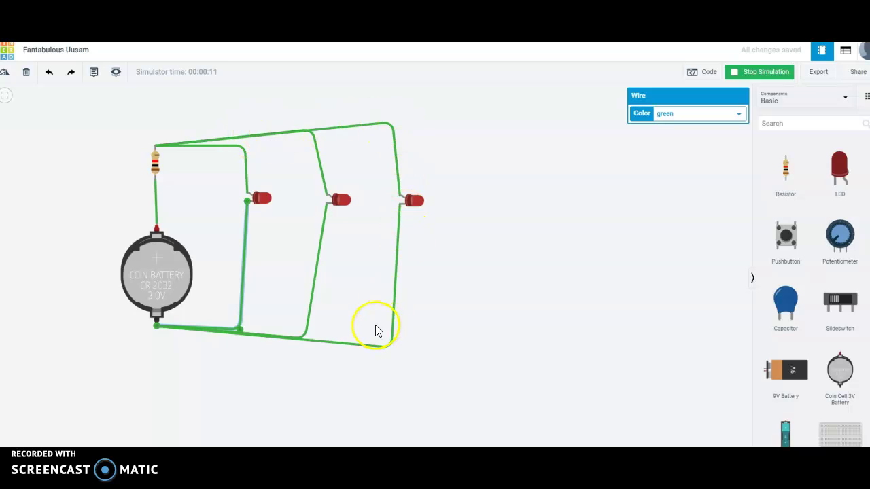
left_click(455, 250)
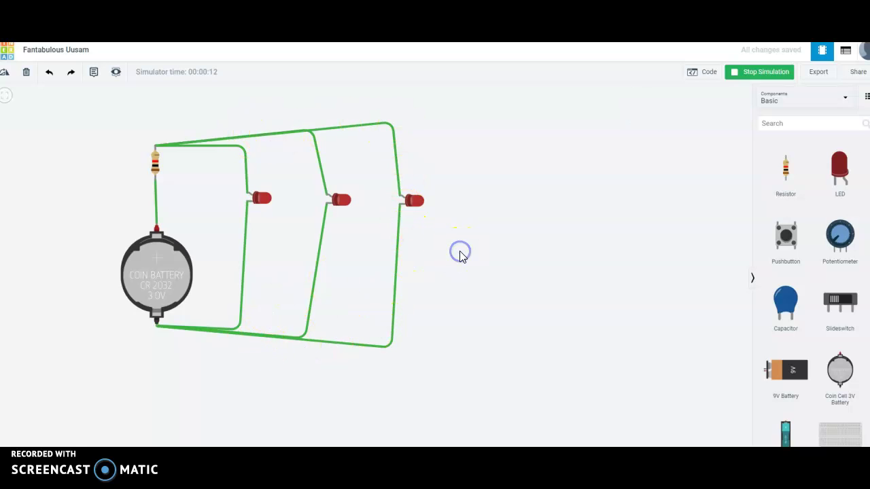
Stop the simulation, shift the right LED further right, and rotate it four times back to facing right
left_click(739, 70)
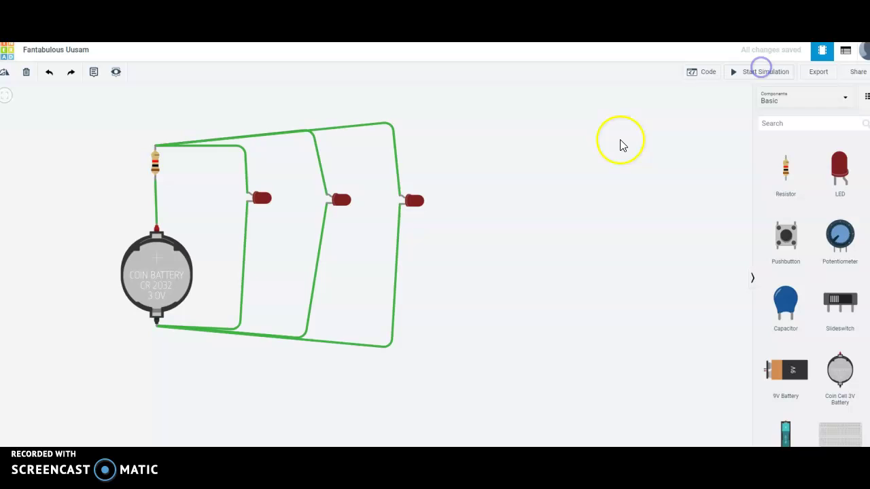
left_click_drag(424, 206, 453, 199)
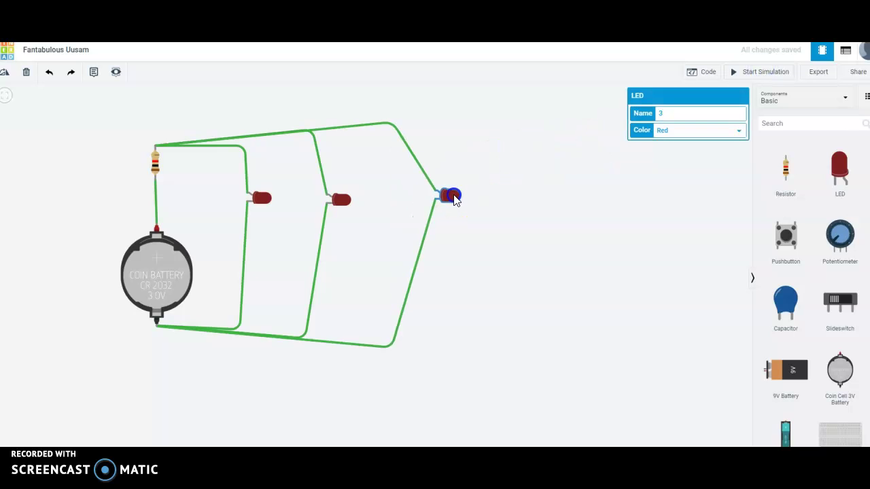
key("r")
key("r")
key("r")
key("r")
key("r")
key("r")
key("r")
key("r")
key("r")
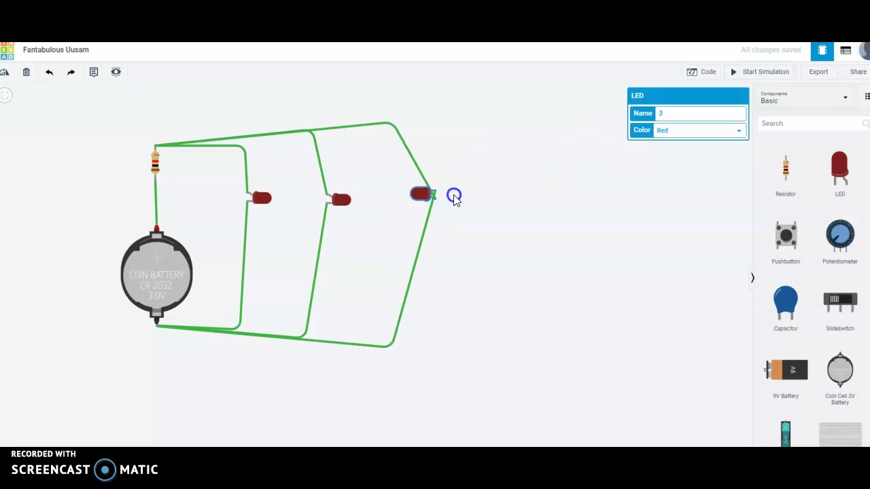
key("r")
key("r")
key("r")
key("r")
key("r")
key("r")
key("r")
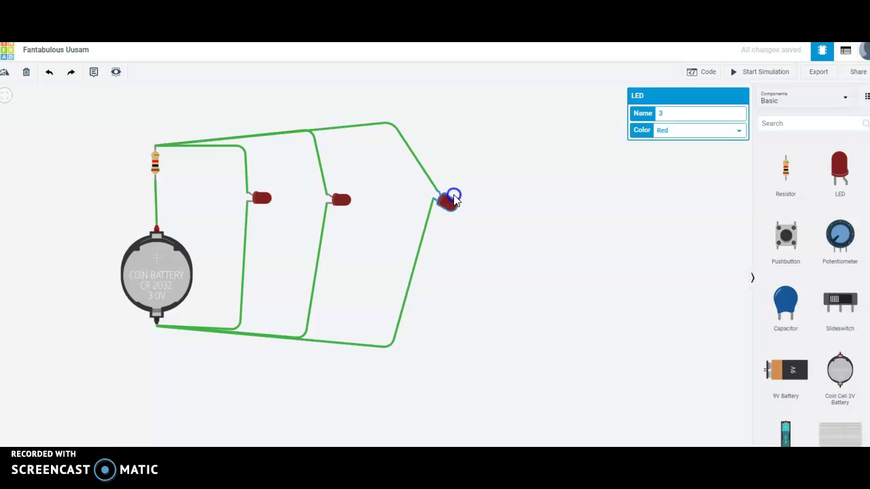
key("r")
key("r")
key("r")
key("r")
key("r")
key("r")
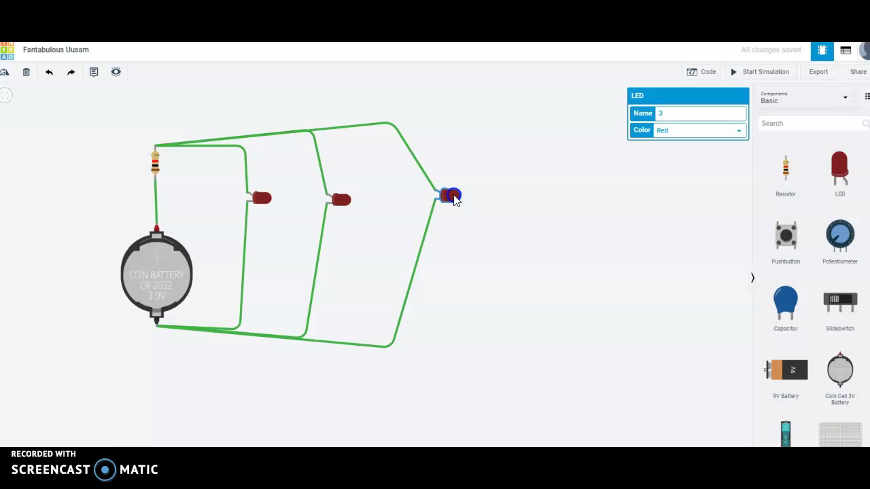
key("r")
key("r")
key("r")
key("r")
key("r")
key("r")
key("r")
key("r")
key("r")
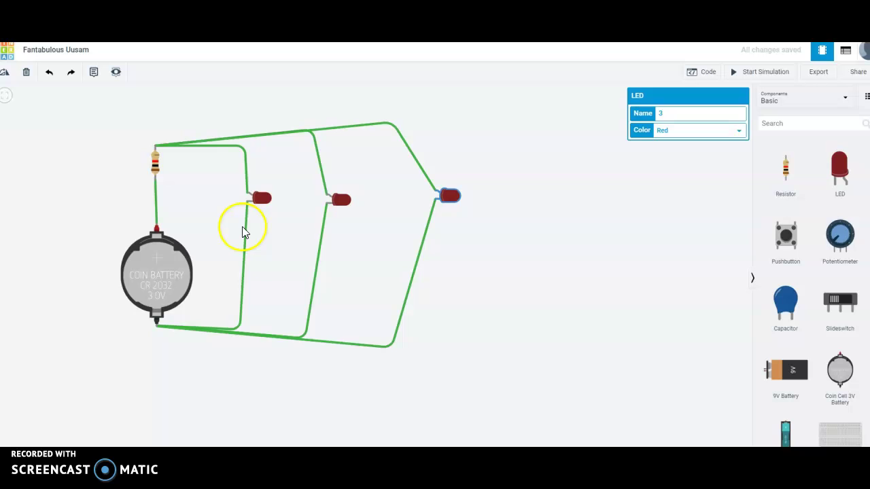
Delete the wire below the left LED and all three LEDs with their wires
left_click(245, 234)
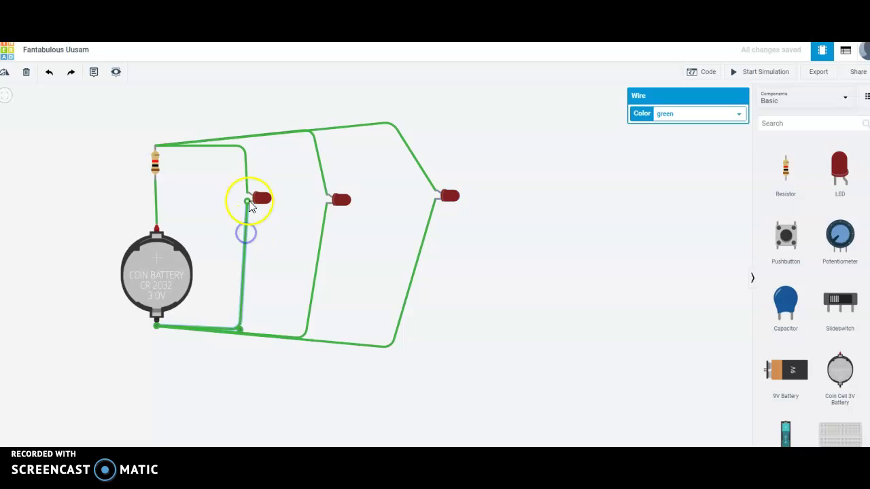
key("Delete")
left_click(248, 183)
left_click(259, 197)
key("Delete")
left_click(339, 198)
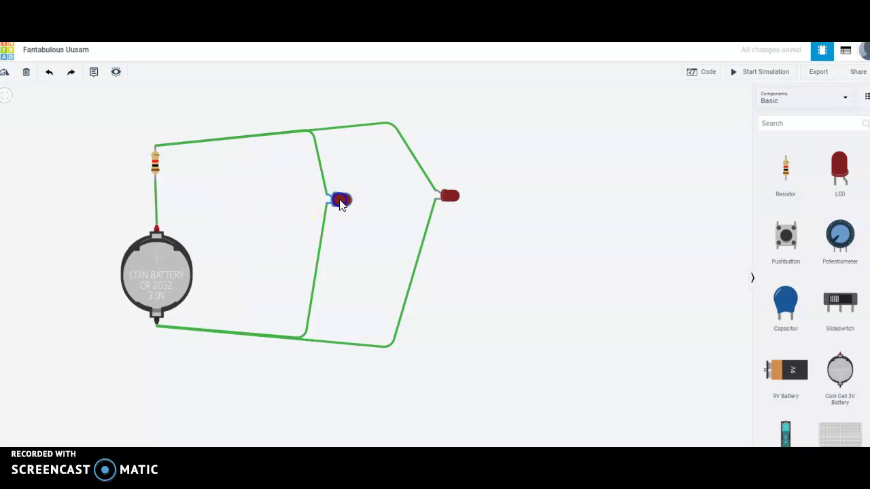
key("Delete")
left_click(446, 195)
key("Delete")
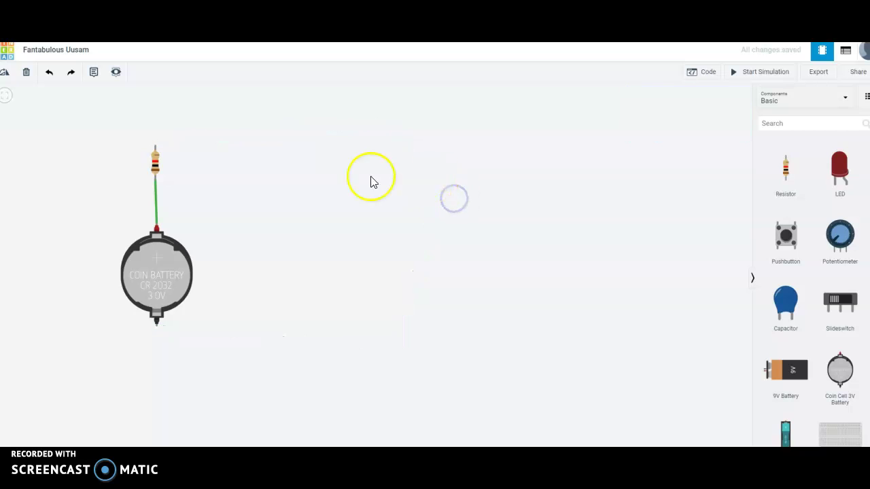
Delete the coin battery and the resistor
left_click(166, 261)
key("Delete")
left_click(157, 167)
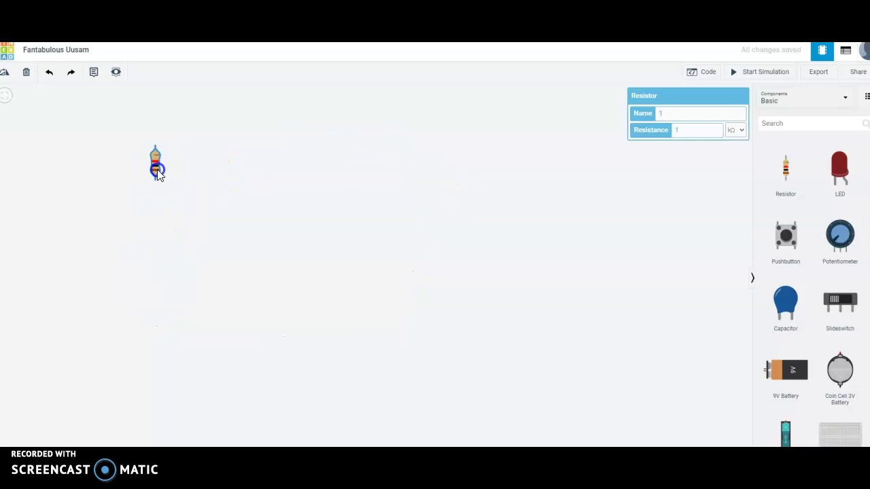
key("Delete")
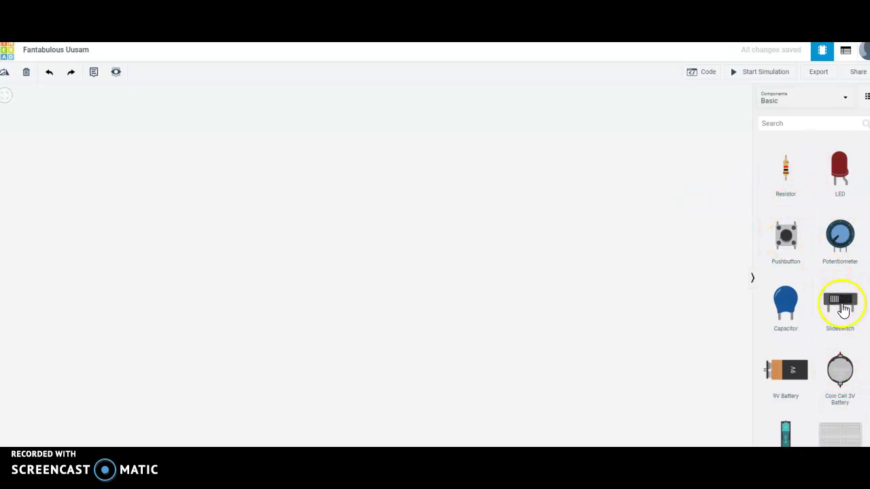
Place a pushbutton in the middle and a 1.5V AA battery on the canvas's left
left_click(791, 241)
left_click_drag(792, 245, 279, 244)
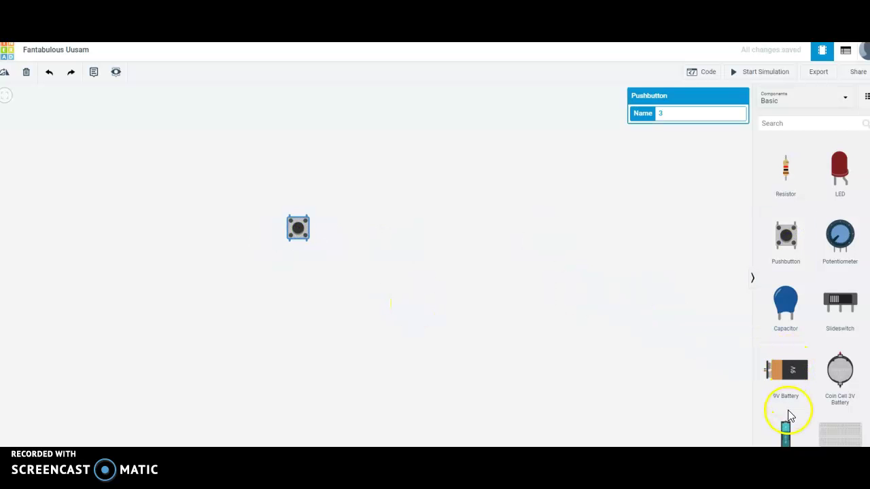
left_click_drag(787, 430, 171, 229)
scroll(827, 252, "down", 5)
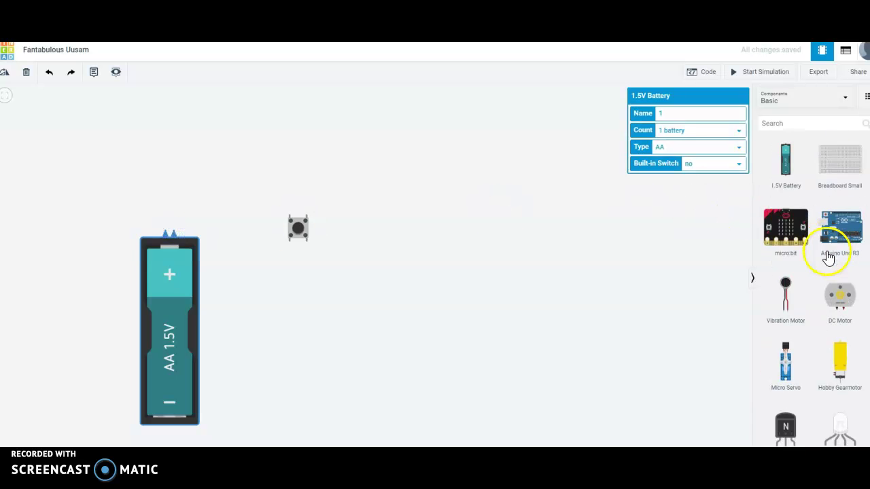
scroll(803, 333, "down", 6)
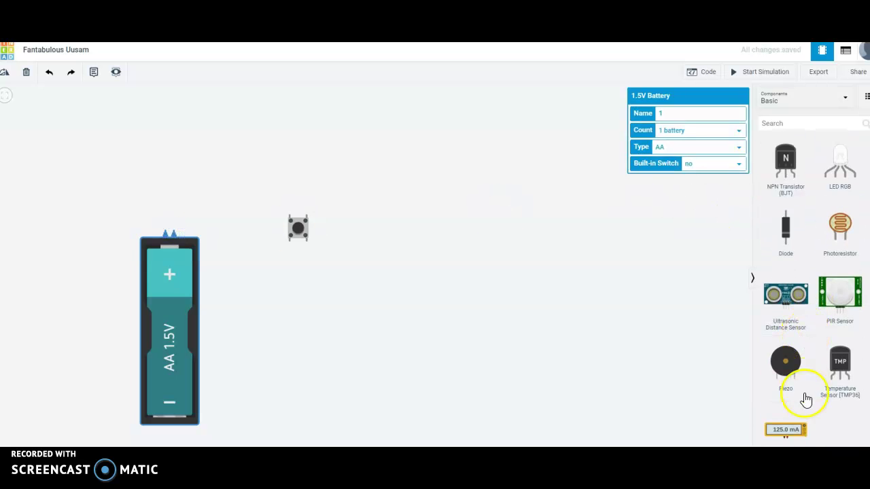
scroll(805, 380, "up", 5)
Switch the Components list from Basic to All and browse the parts
left_click(788, 101)
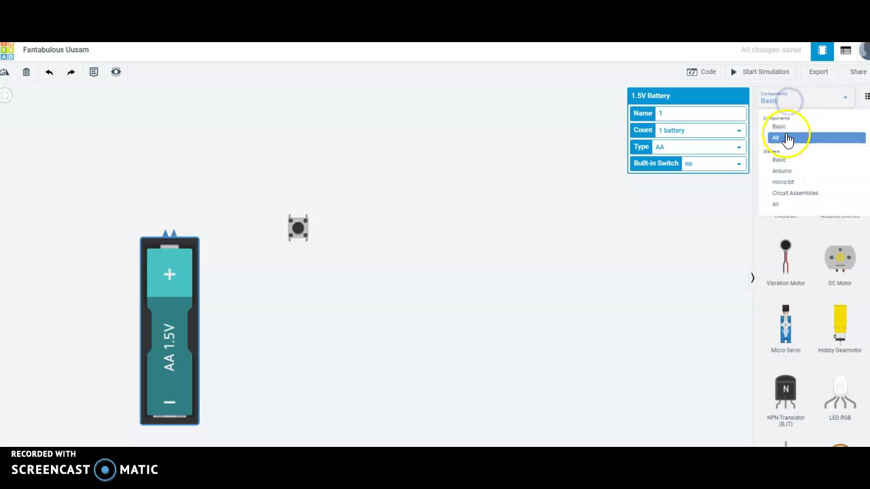
left_click(785, 134)
scroll(809, 354, "down", 8)
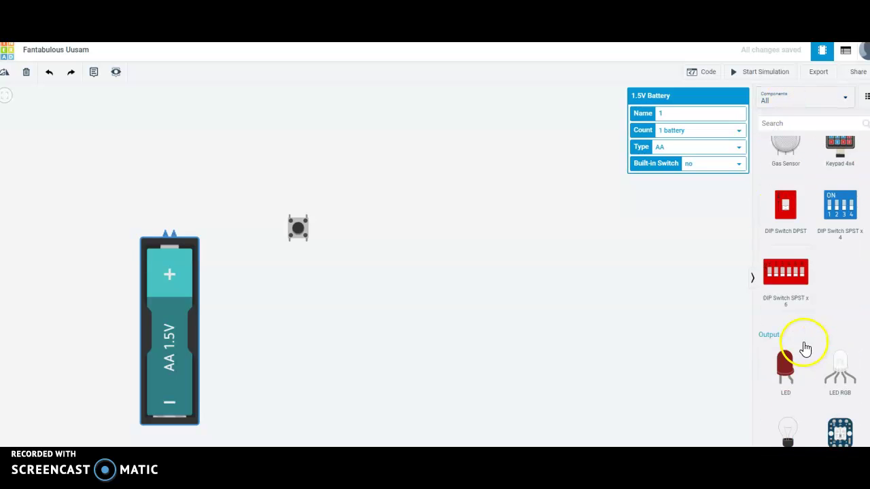
scroll(801, 333, "down", 3)
Add a light bulb and wire battery positive to the pushbutton and the pushbutton to the bulb
left_click_drag(786, 207, 459, 229)
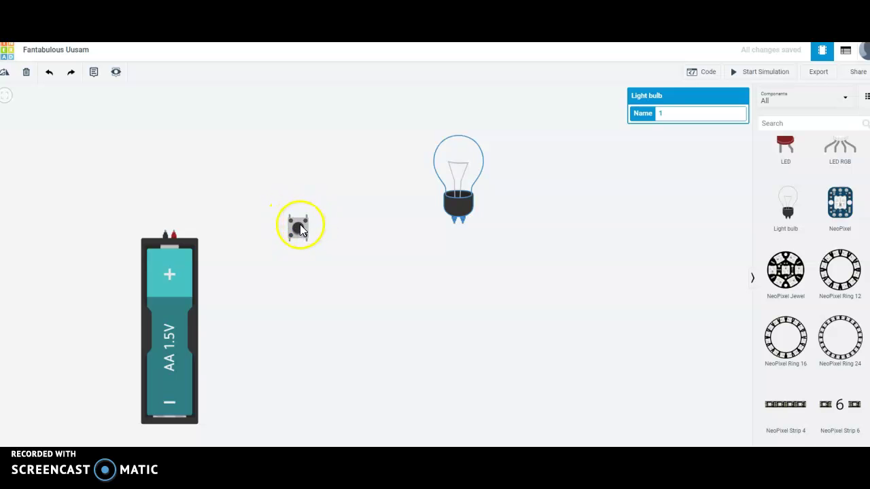
left_click(173, 234)
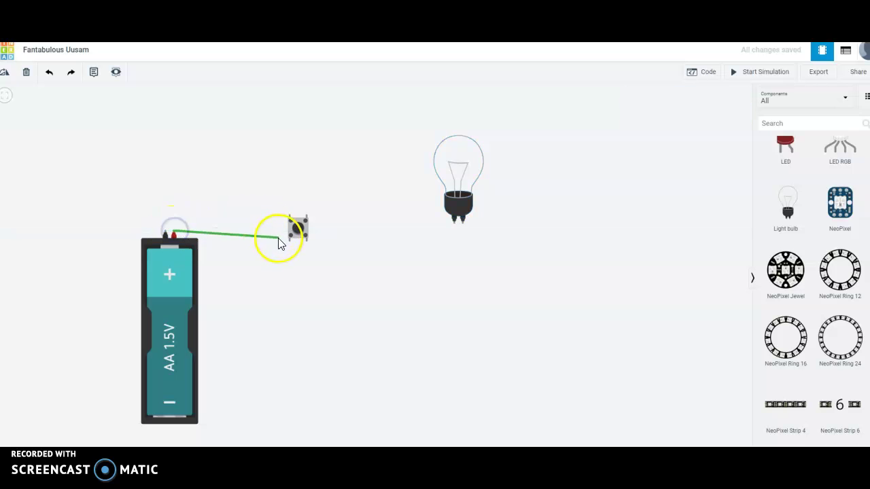
left_click(288, 241)
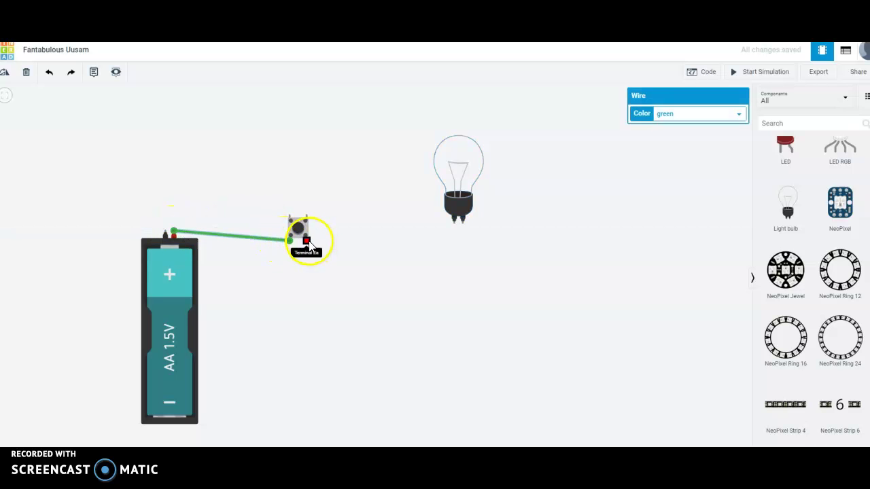
left_click(308, 239)
left_click(454, 225)
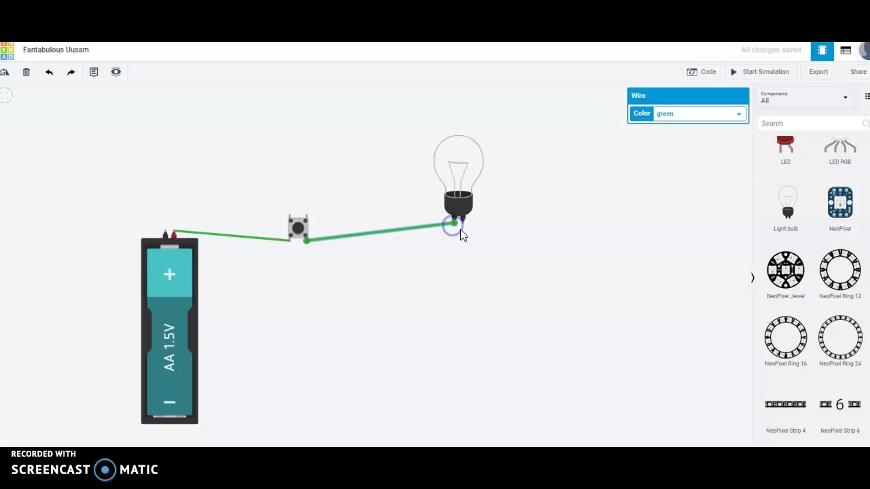
Route a wire from the bulb's right terminal, bending over the top, to the battery terminal
left_click(462, 227)
left_click(546, 182)
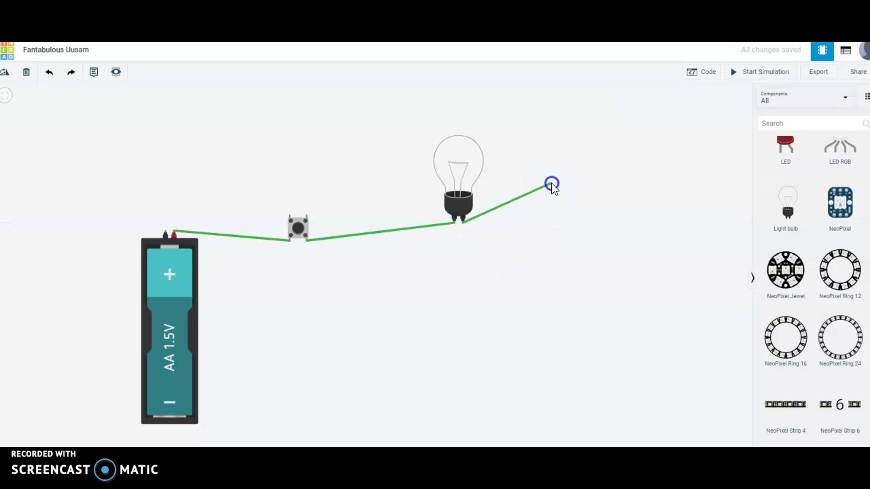
left_click(410, 106)
left_click(149, 188)
left_click(165, 232)
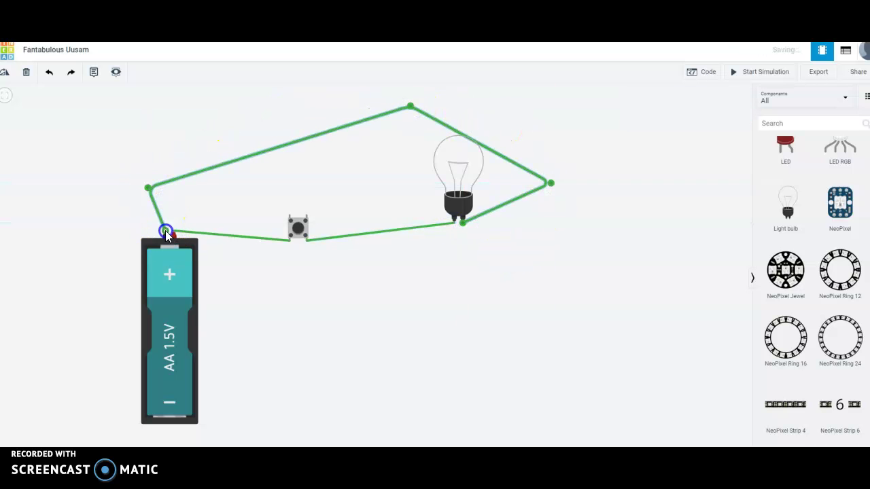
Start the simulation and press the pushbutton several times to light the bulb on and off
left_click(755, 71)
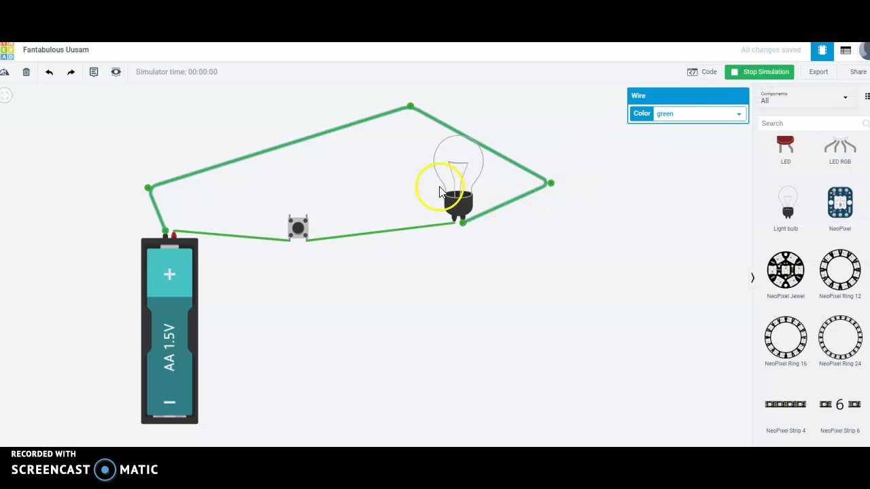
left_click(298, 230)
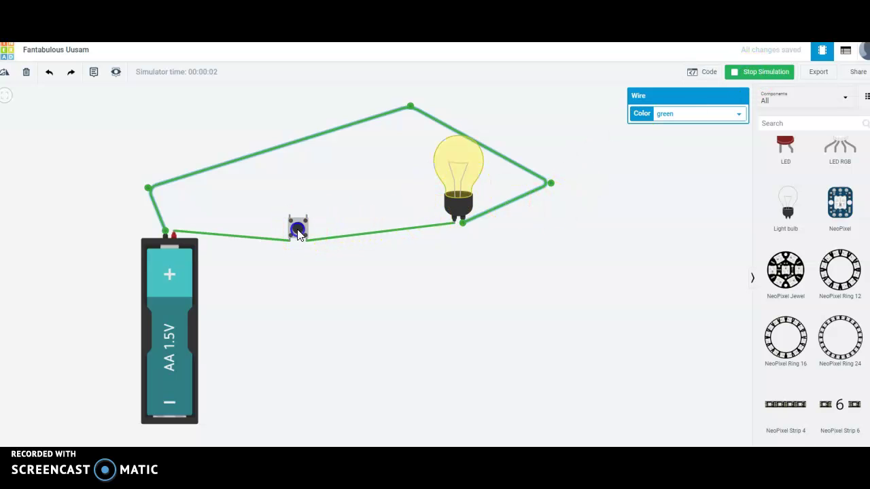
left_click(298, 231)
left_click(298, 230)
Delete the wires, pushbutton, light bulb and AA battery
left_click(299, 230)
key("Delete")
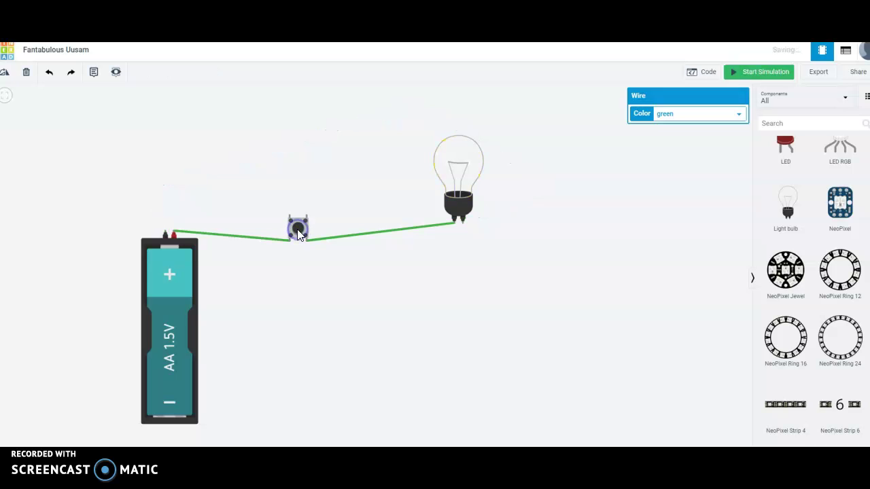
left_click(300, 230)
key("Delete")
left_click(461, 200)
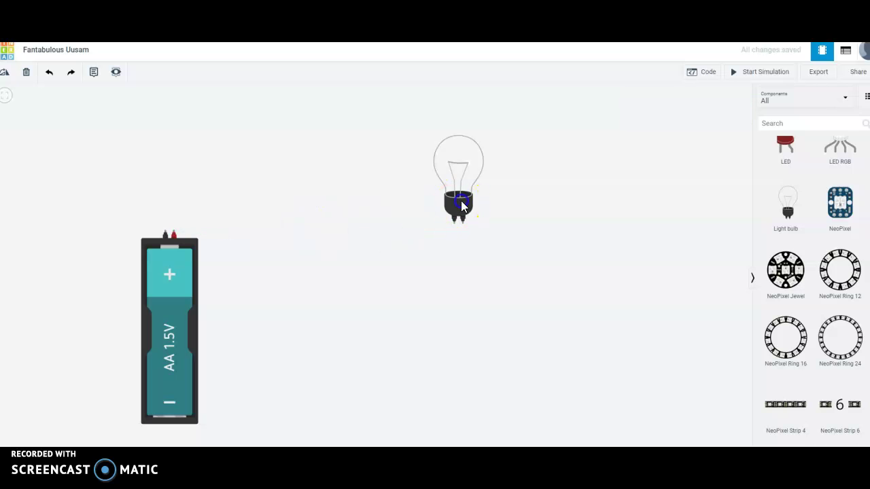
key("Delete")
left_click(187, 265)
key("Delete")
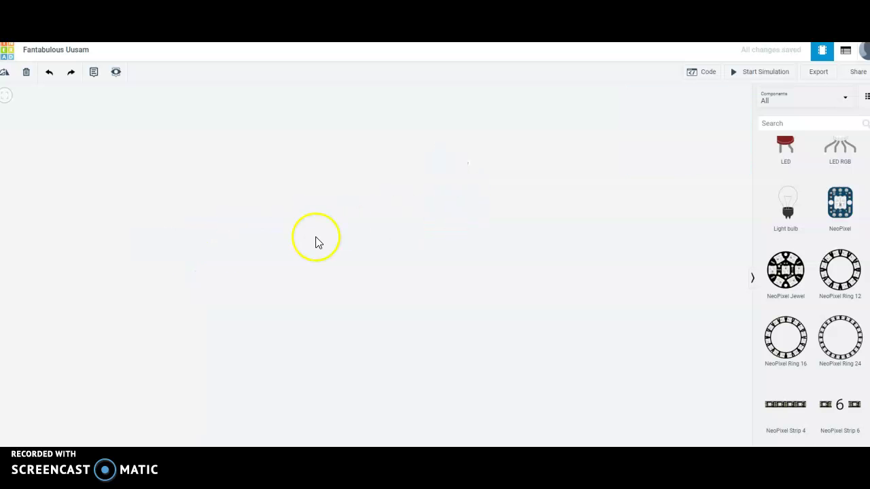
Title the empty design 'our circuit' and go back to the Circuits dashboard
scroll(771, 238, "up", 10)
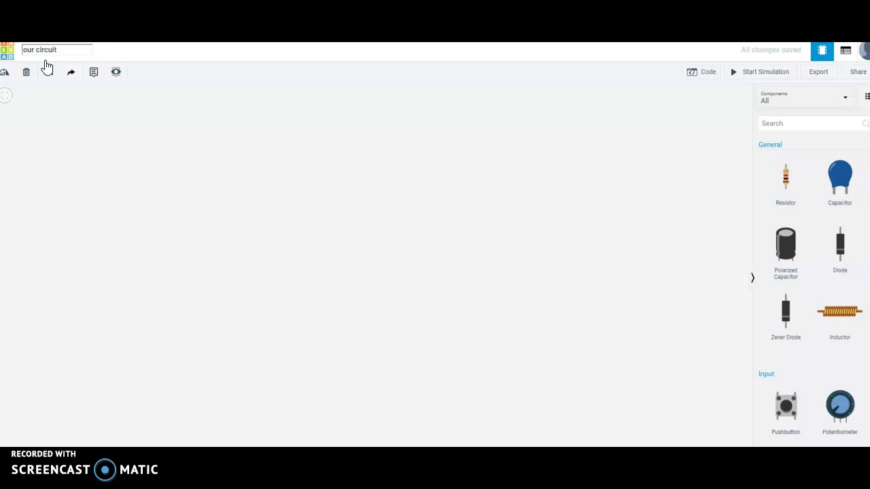
left_click(57, 135)
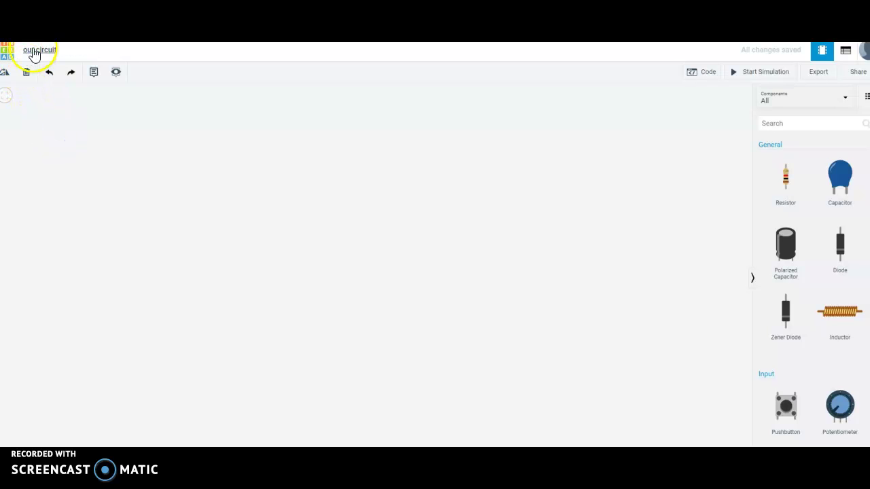
left_click(8, 54)
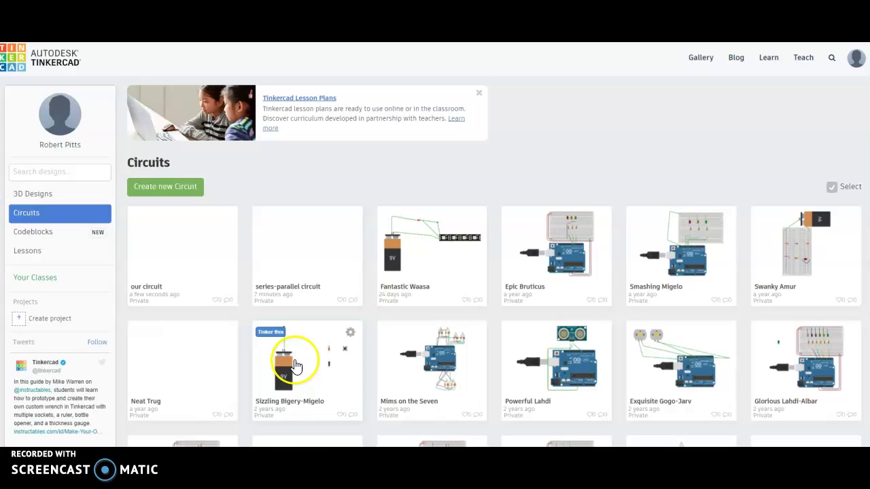
Open the Sizzling Luulia circuit from the dashboard in the circuit editor
scroll(305, 358, "down", 5)
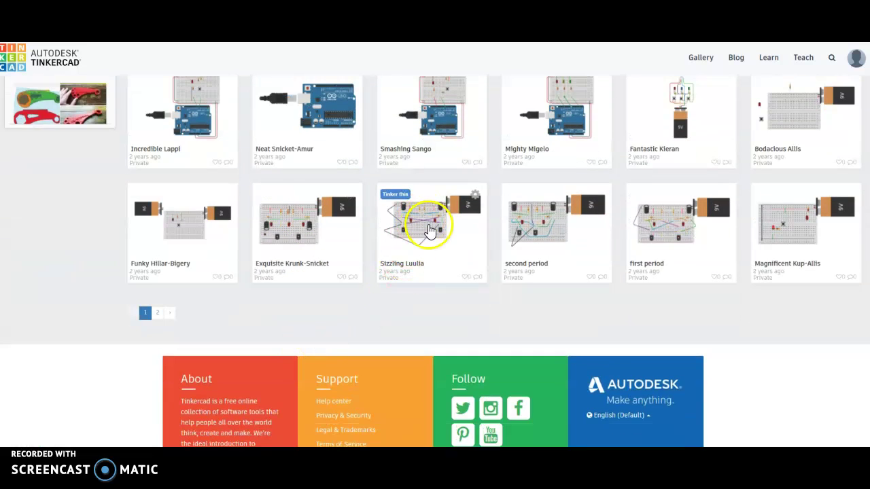
left_click(431, 235)
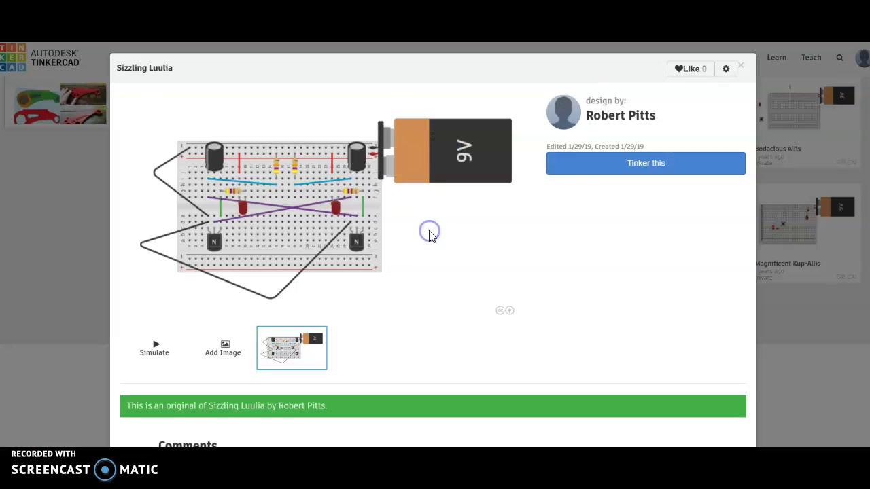
left_click(605, 176)
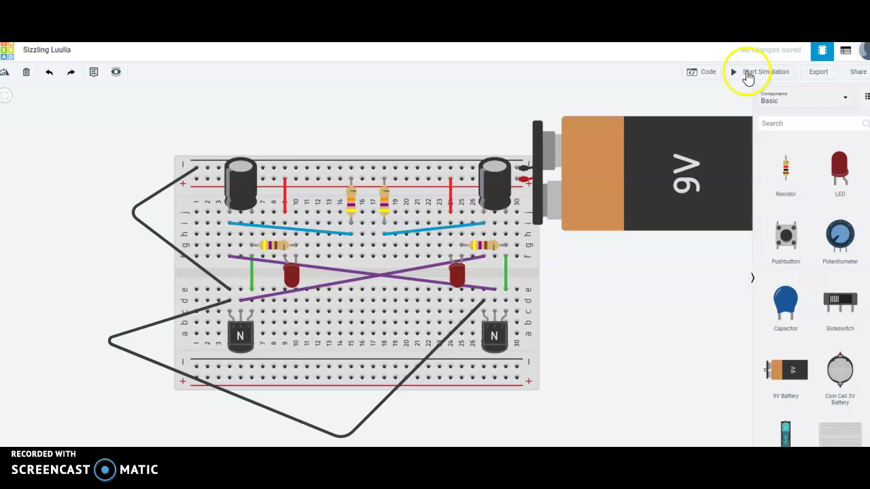
Run and stop the Sizzling Luulia simulation twice, then return to the Circuits dashboard
left_click(748, 72)
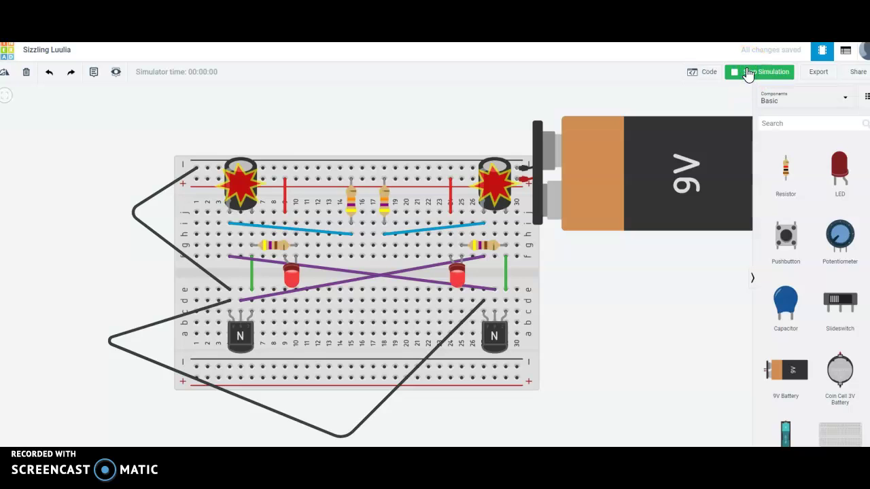
left_click(747, 72)
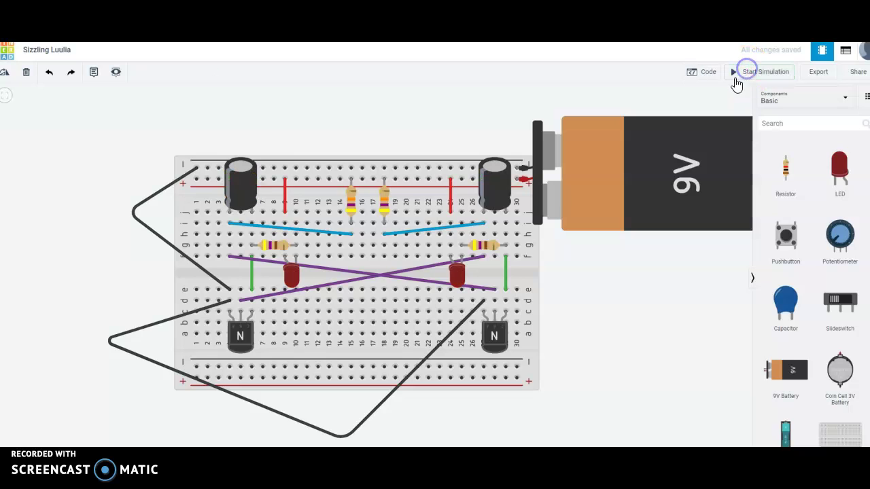
left_click(748, 73)
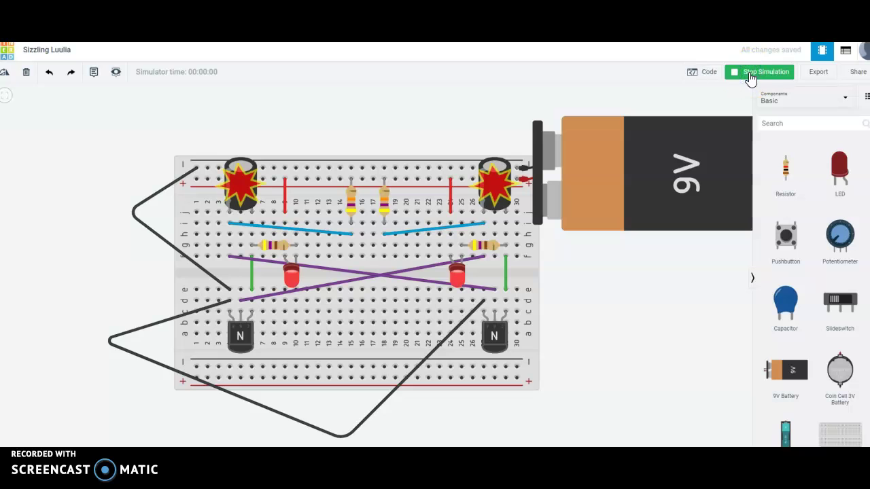
left_click(747, 73)
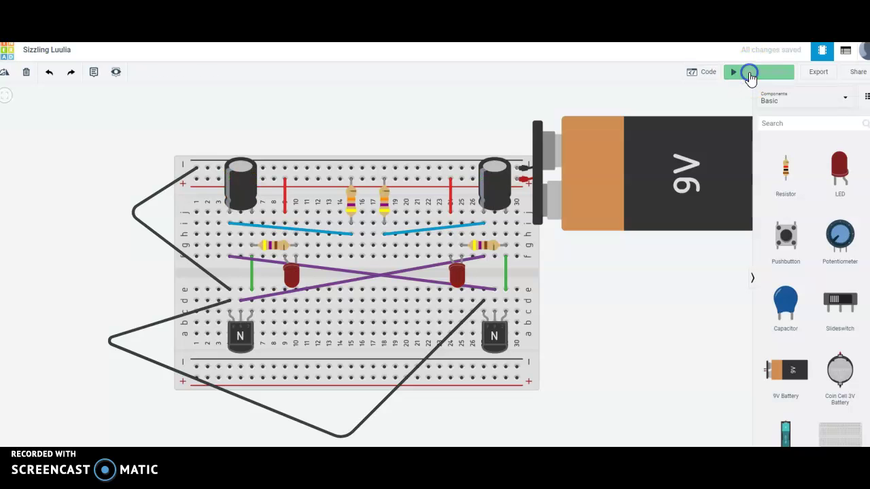
left_click(8, 54)
Open the 'second period' circuit from the dashboard and stop its brief simulation
scroll(387, 332, "down", 5)
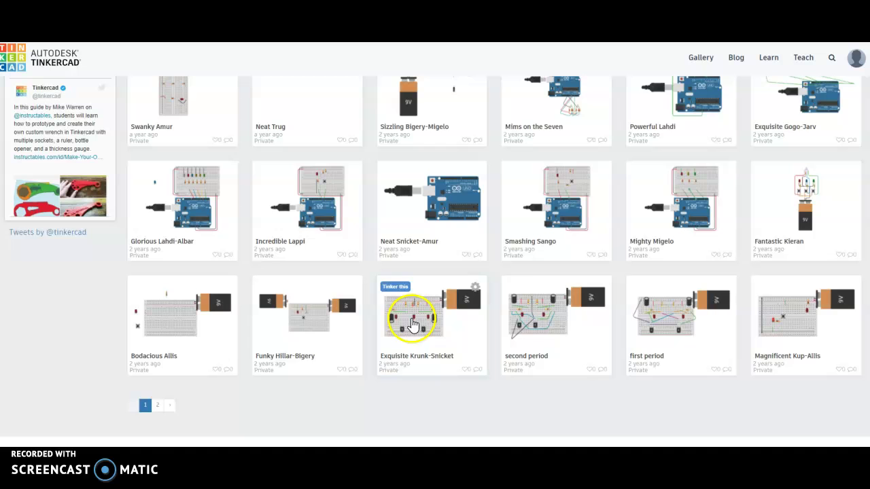
left_click(555, 331)
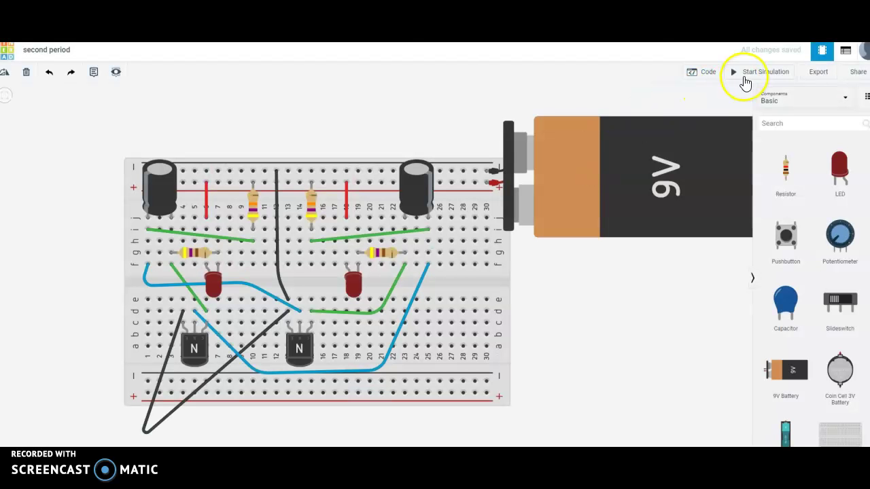
left_click(745, 81)
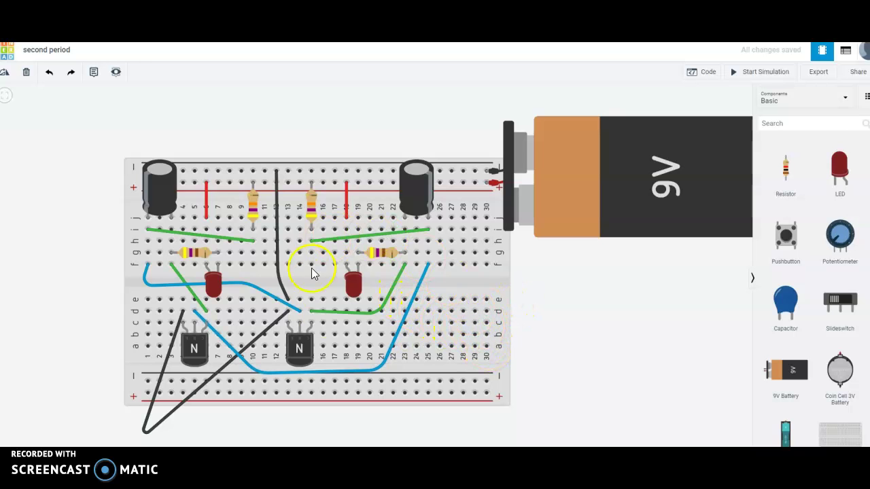
Place an Arduino Uno R3 below and right of the second period breadboard, unwired
scroll(589, 317, "down", 2)
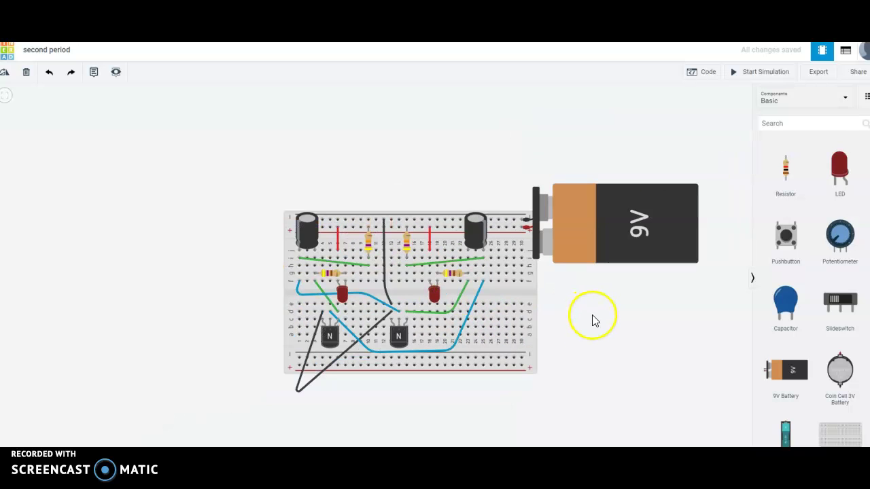
left_click_drag(602, 342, 490, 297)
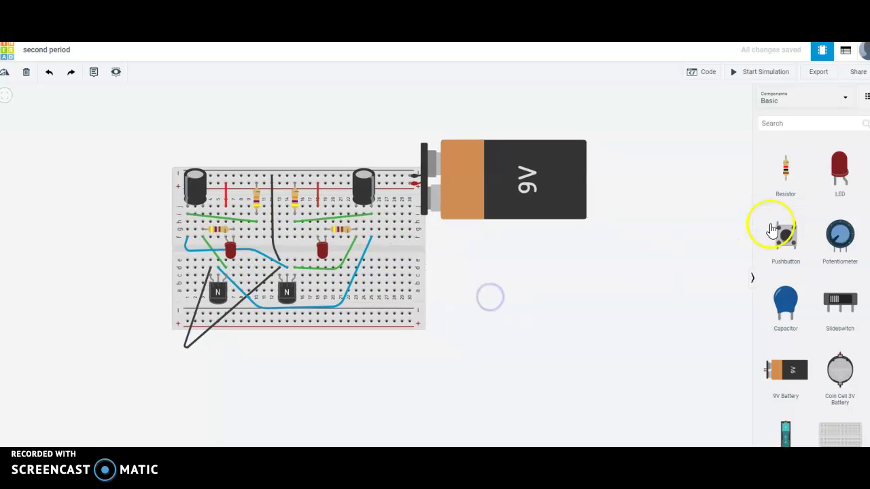
scroll(806, 228, "down", 8)
scroll(807, 229, "up", 3)
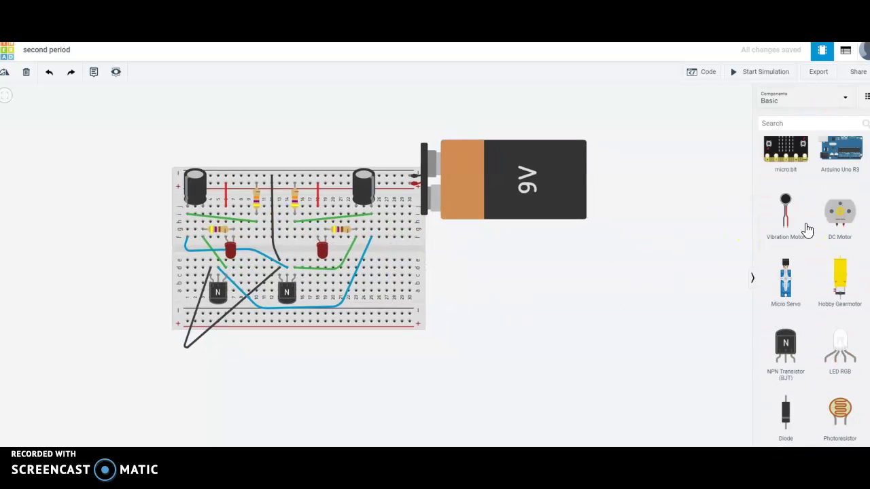
scroll(807, 230, "up", 2)
left_click_drag(841, 238, 563, 388)
left_click(585, 330)
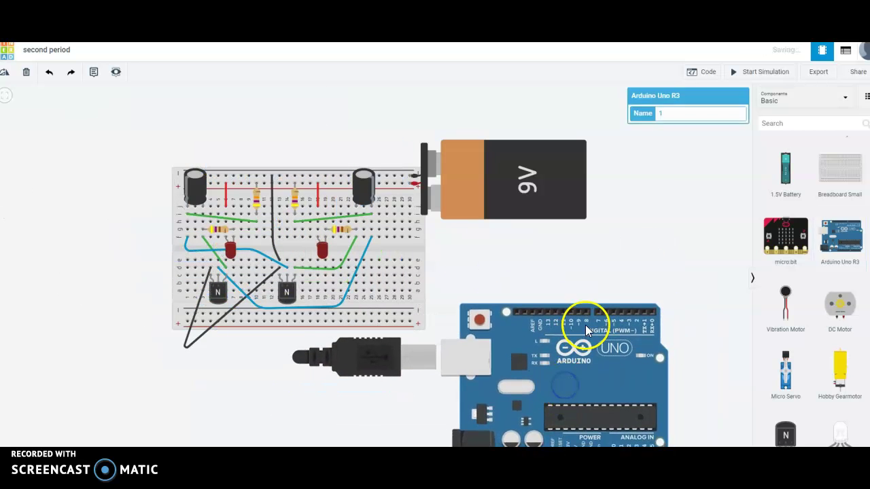
left_click_drag(563, 288, 458, 164)
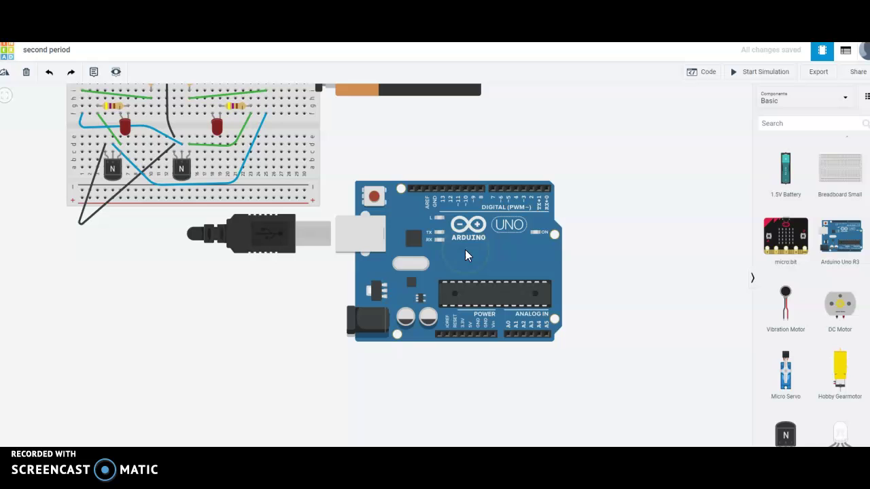
left_click(481, 321)
left_click(124, 360)
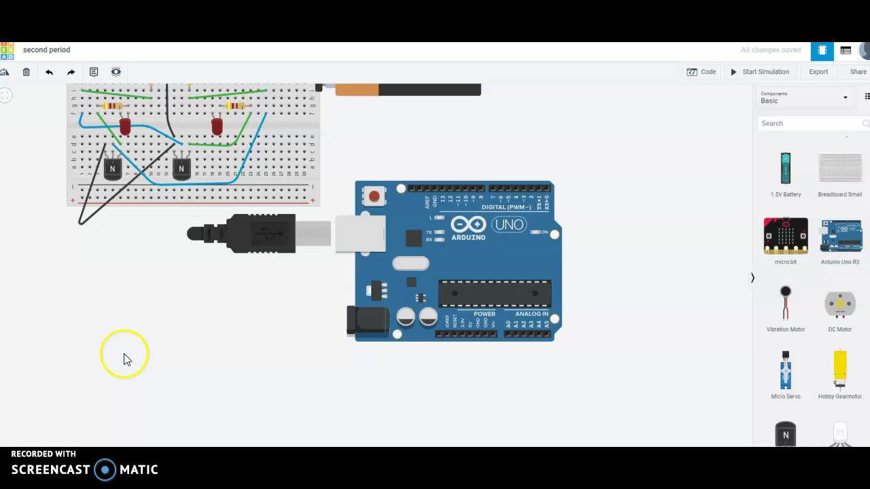